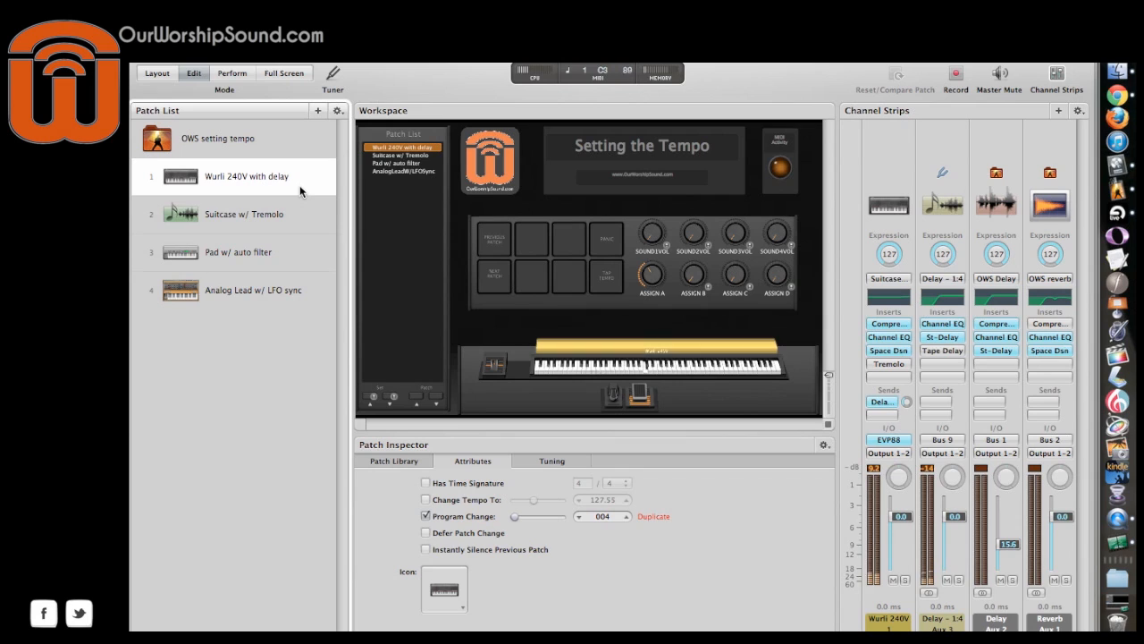
# Go through the Suitcase w/ Tremolo, Pad w/ auto filter and Analog Lead w/ LFO sync patches.
pyautogui.press('Down')
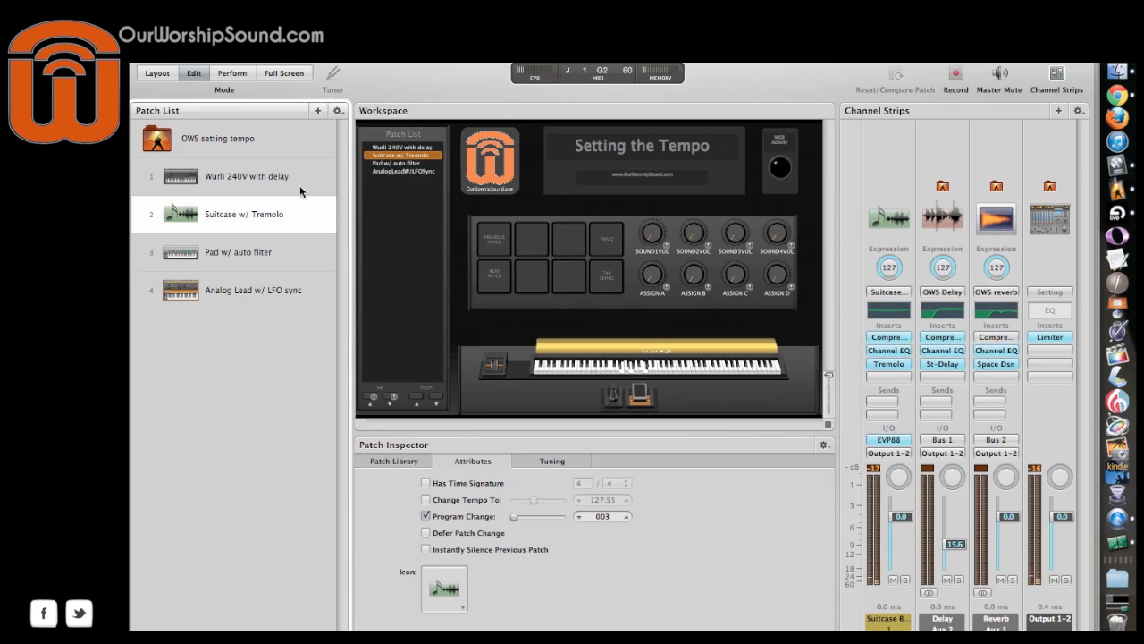
pyautogui.press('Down')
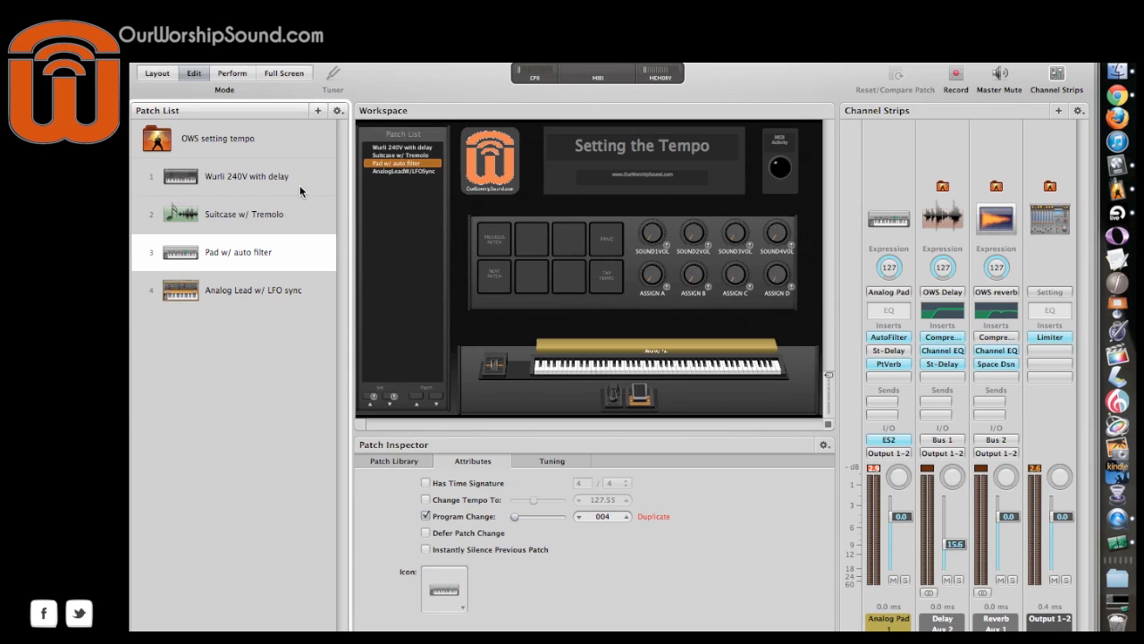
pyautogui.press('Down')
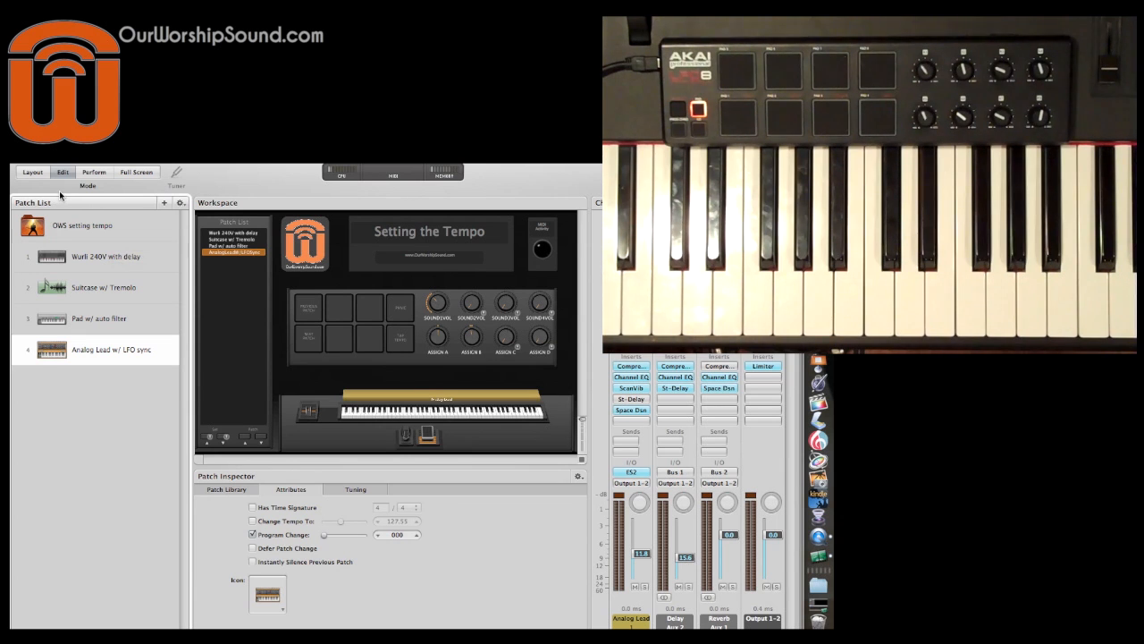
# Inspect the hardware input assignment of the Tap Tempo pad in Layout mode, and return to Edit mode.
pyautogui.click(33, 172)
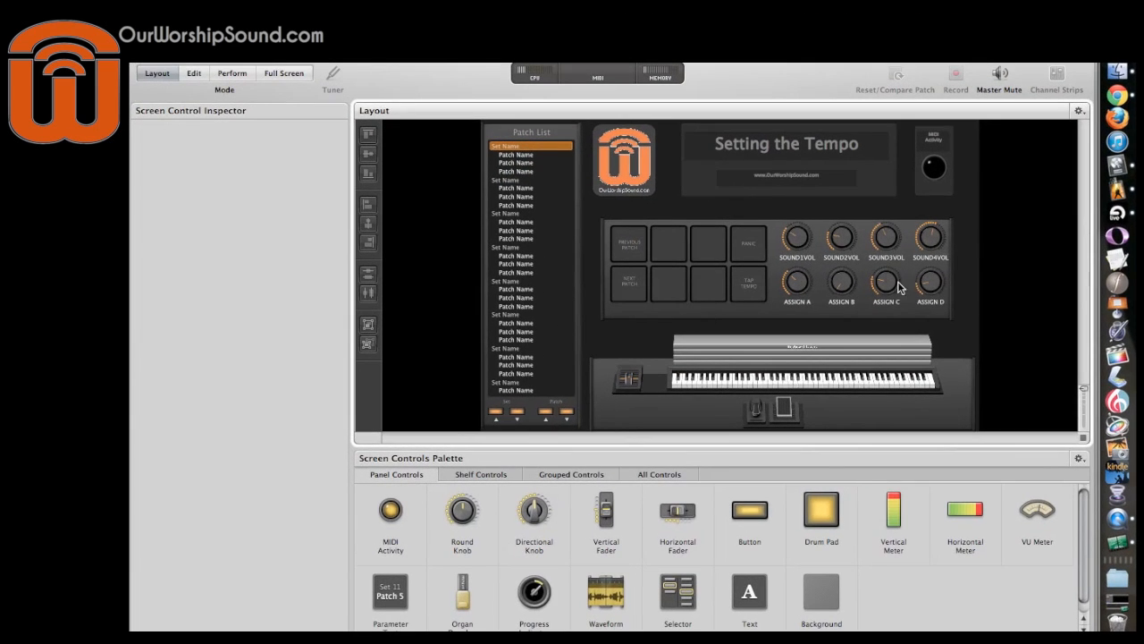
pyautogui.click(737, 283)
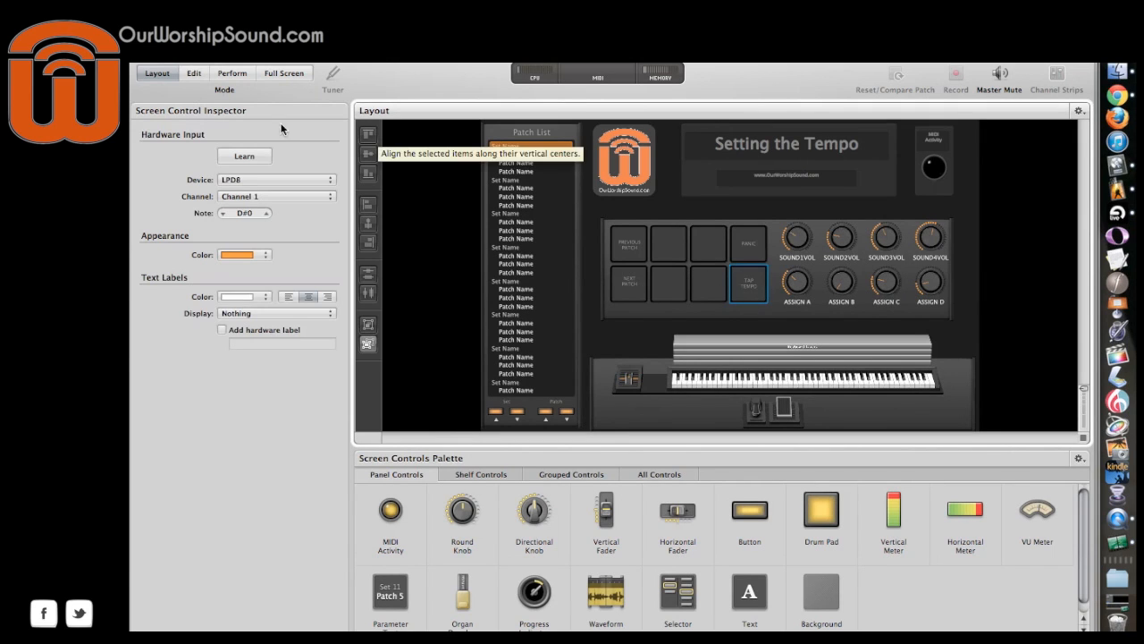
pyautogui.click(193, 73)
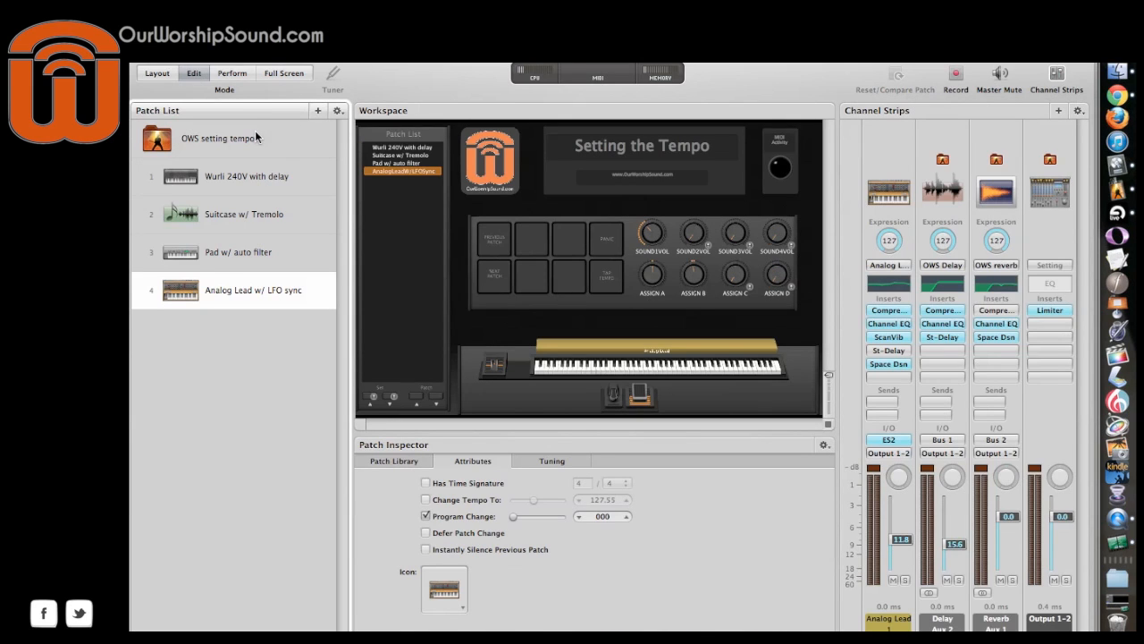
# At the concert level OWS setting tempo, review the Tap Tempo pad's current mapping and delete it.
pyautogui.click(255, 136)
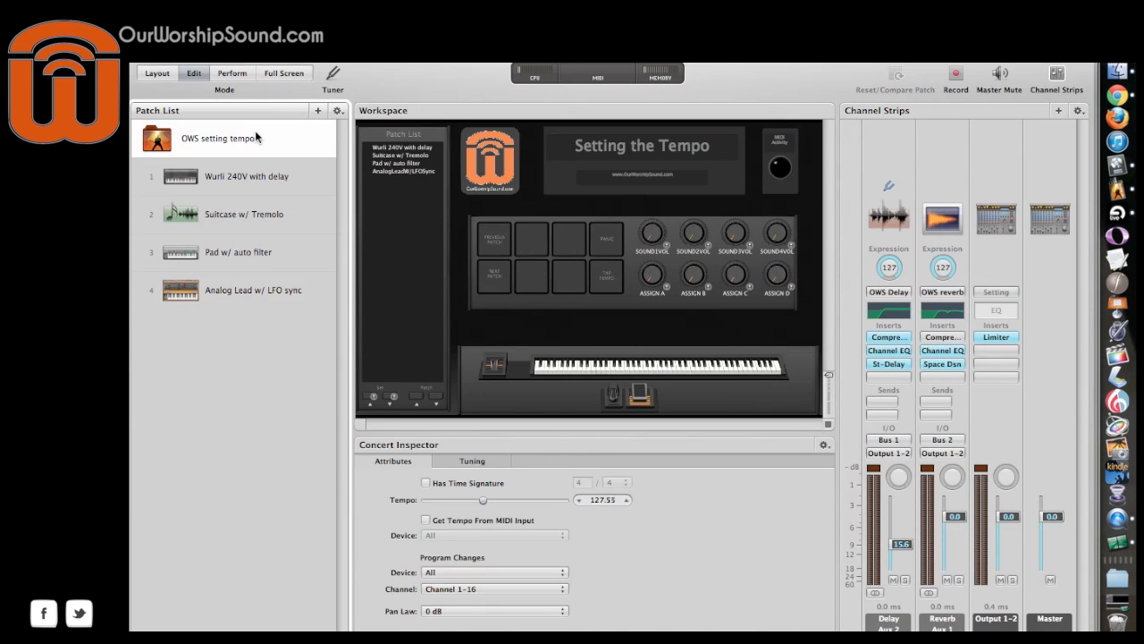
pyautogui.click(597, 273)
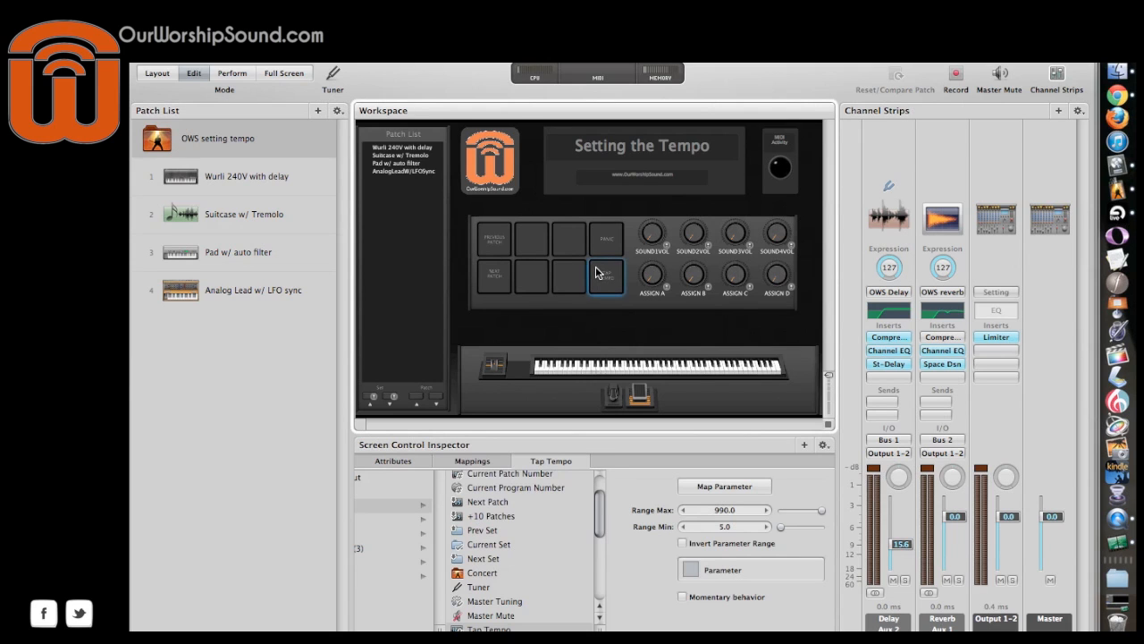
pyautogui.hscroll(-5, 580, 505)
pyautogui.scroll(-3, 548, 502)
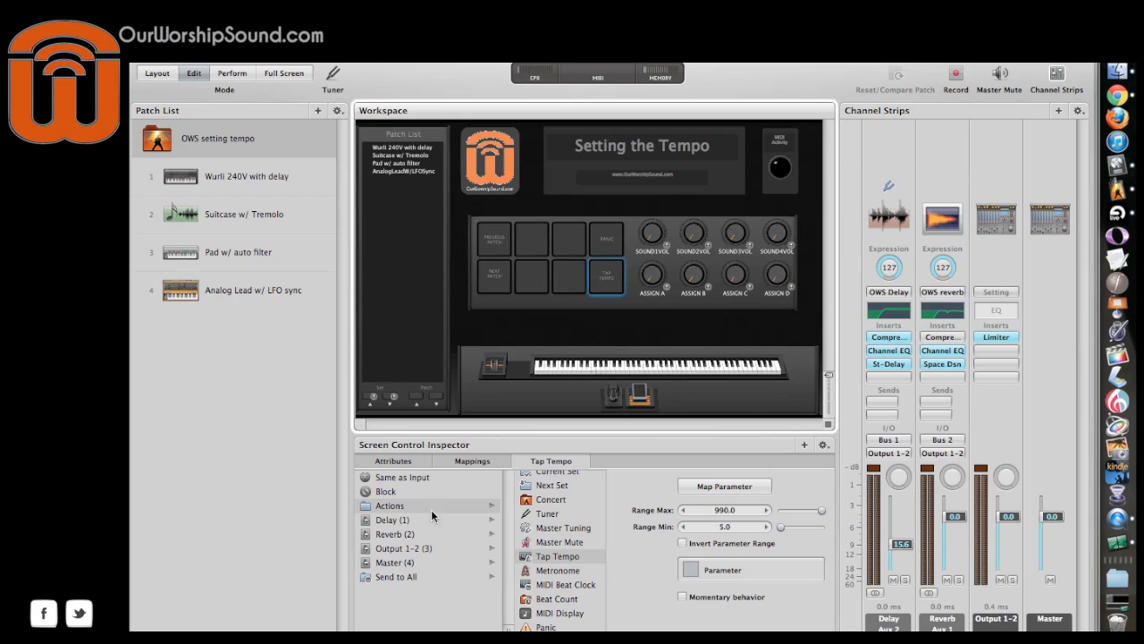
pyautogui.click(466, 459)
pyautogui.press('Delete')
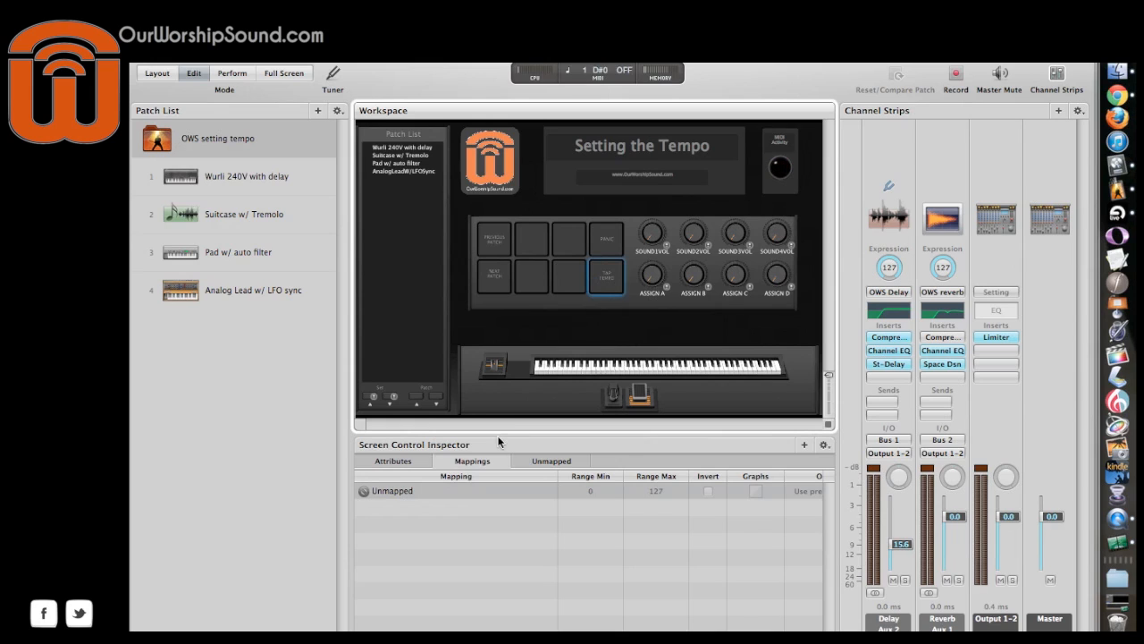
# Map the unmapped pad to the Tap Tempo action.
pyautogui.click(536, 462)
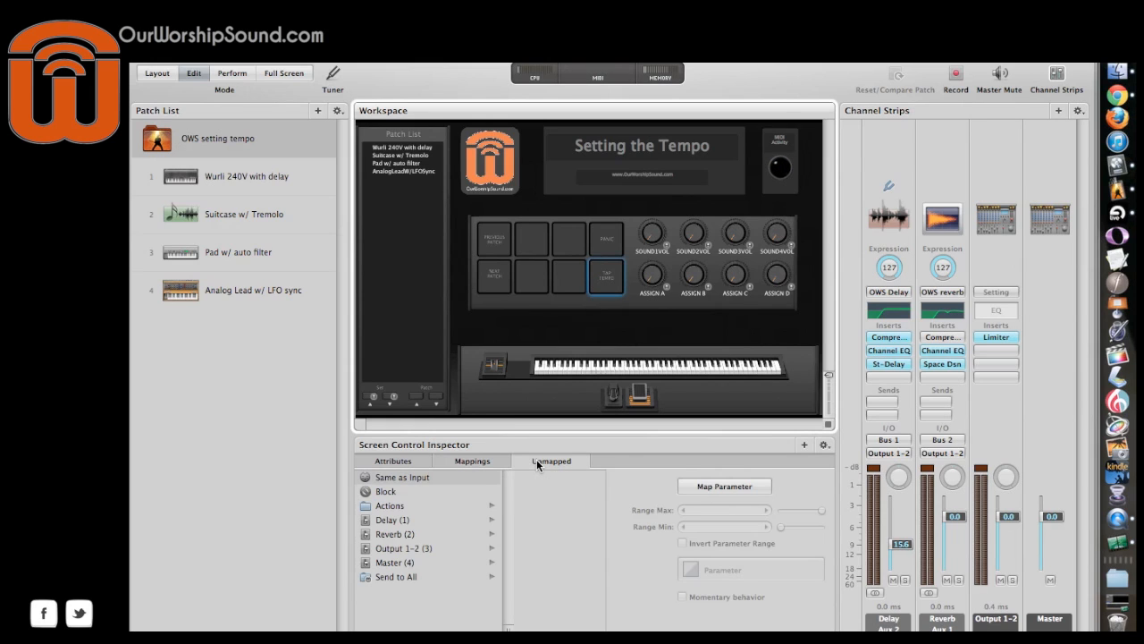
pyautogui.click(386, 506)
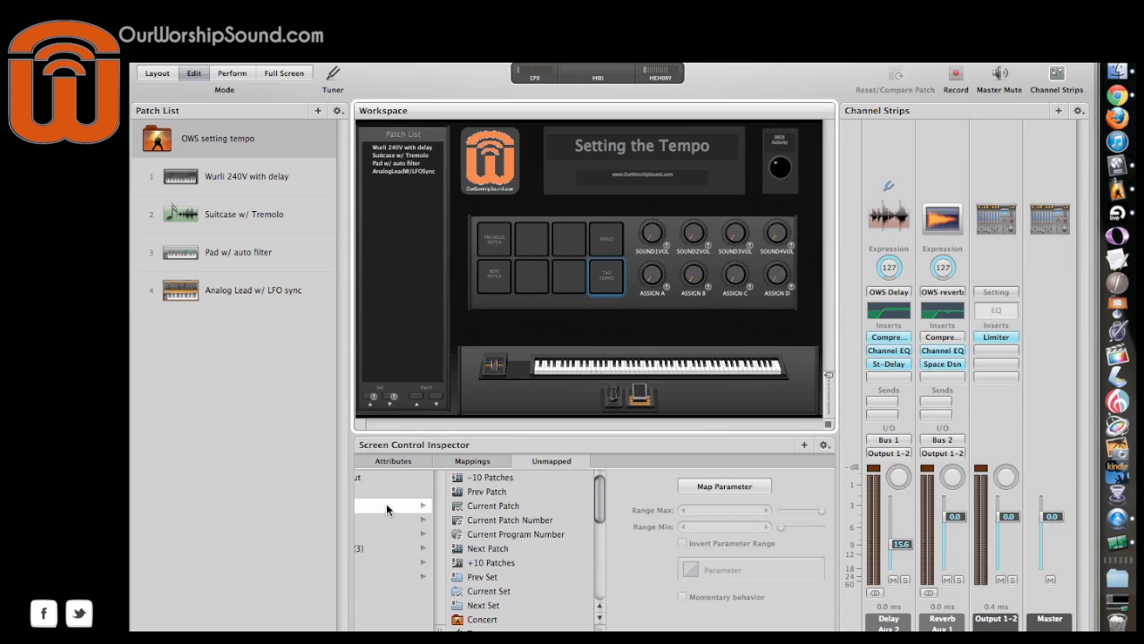
pyautogui.scroll(-5, 494, 520)
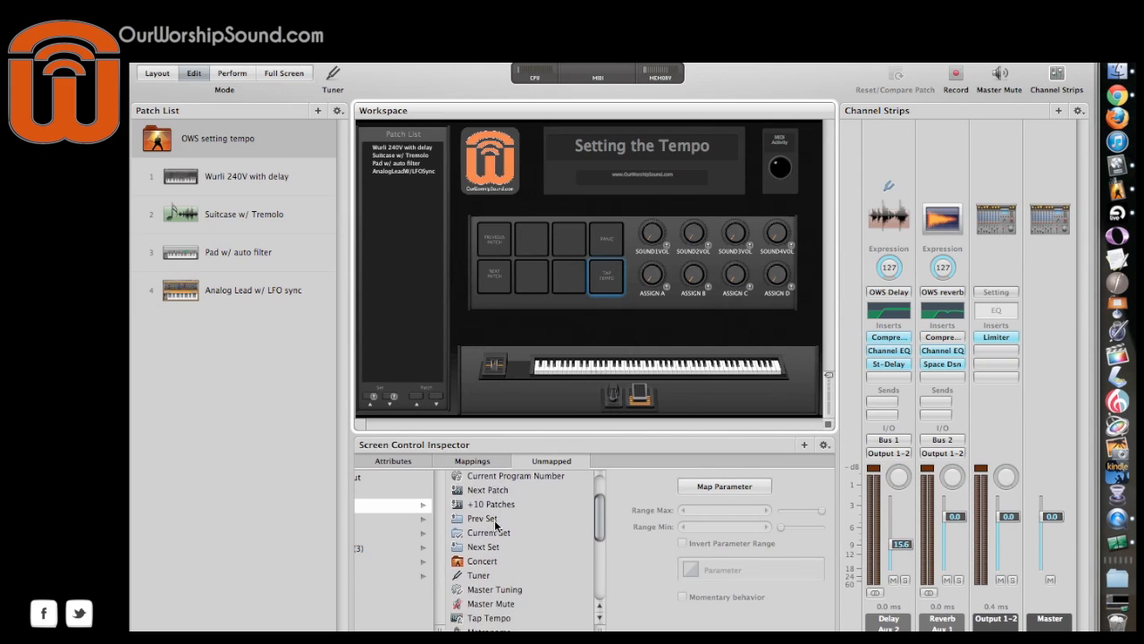
pyautogui.click(484, 590)
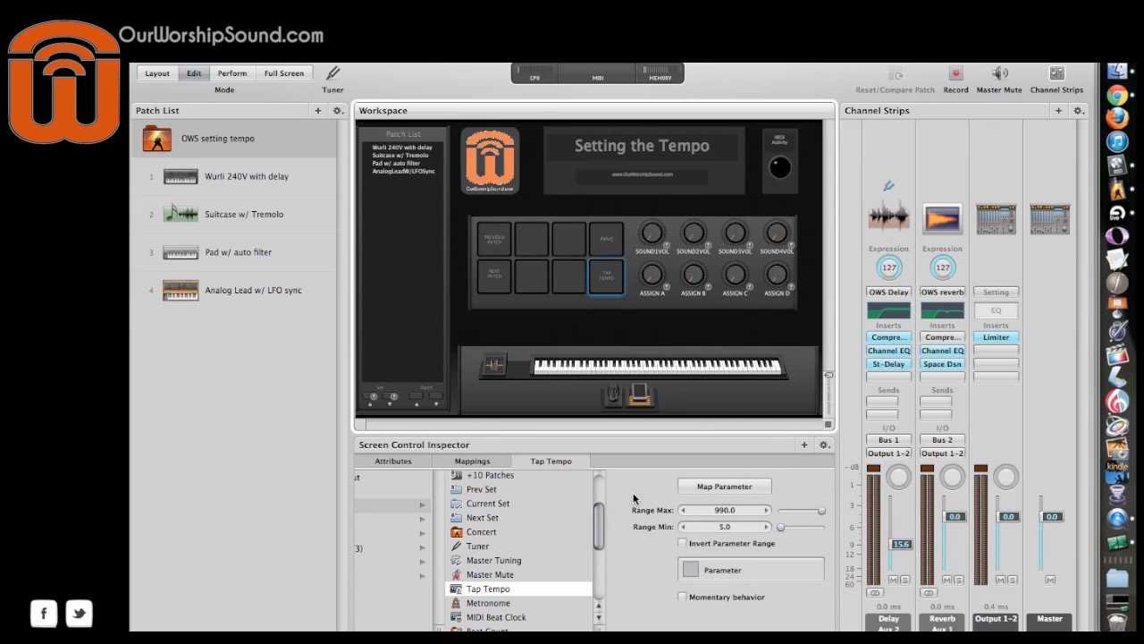
pyautogui.click(606, 282)
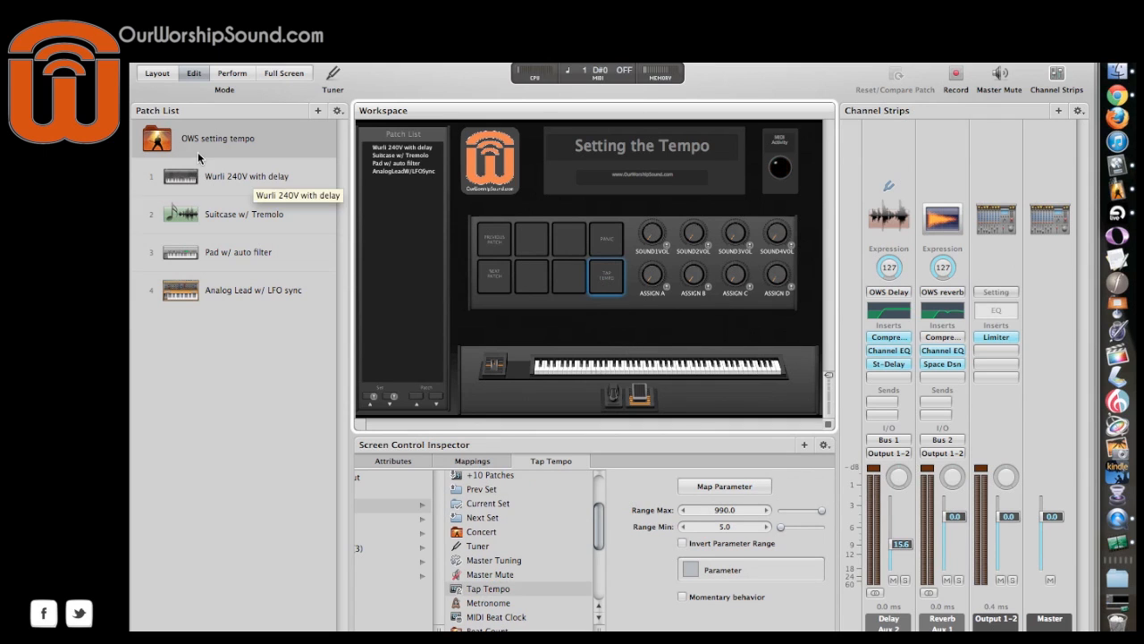
# In the Wurli 240V with delay patch, look through the delay plug-ins available for the Delay - 1:4 channel's St-Delay insert.
pyautogui.click(279, 183)
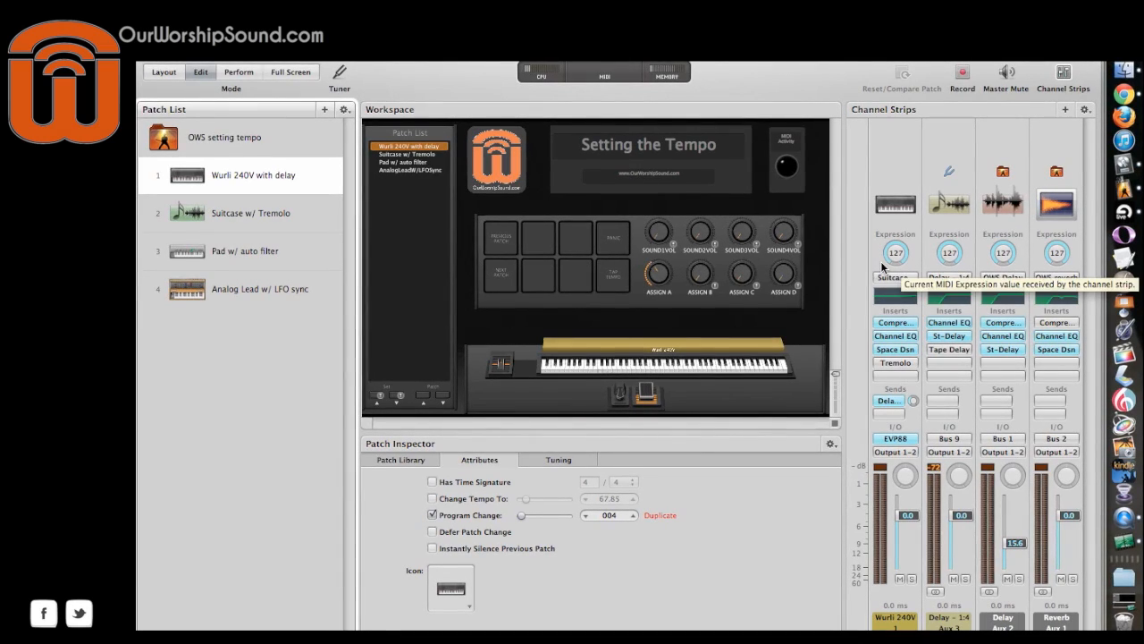
pyautogui.keyDown('alt'); pyautogui.click(952, 339); pyautogui.keyUp('alt')
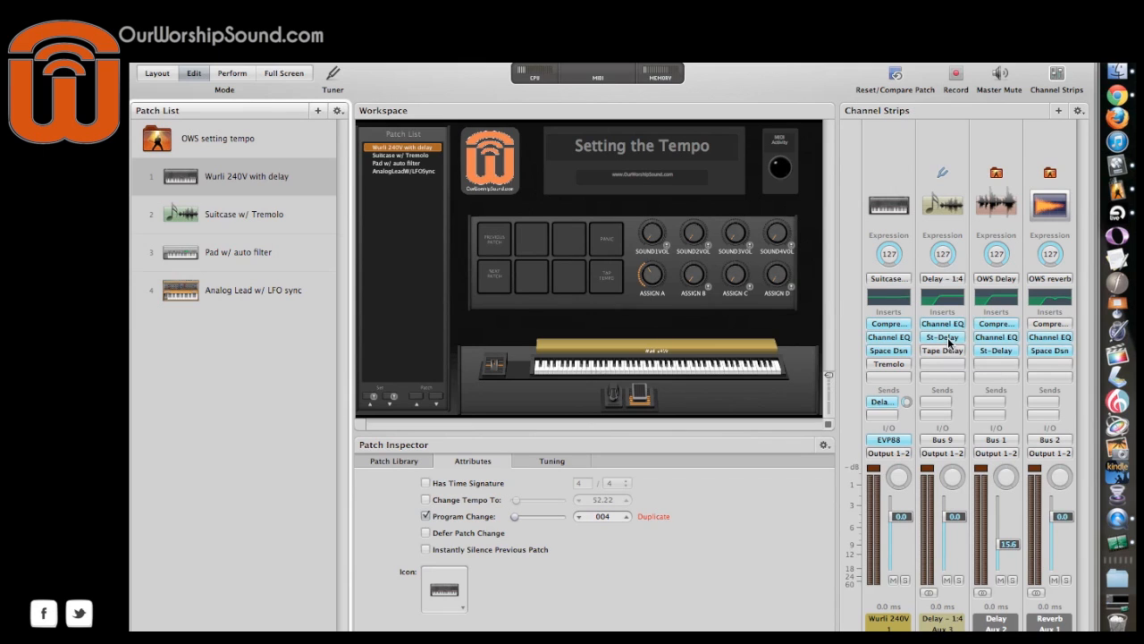
pyautogui.click(939, 338)
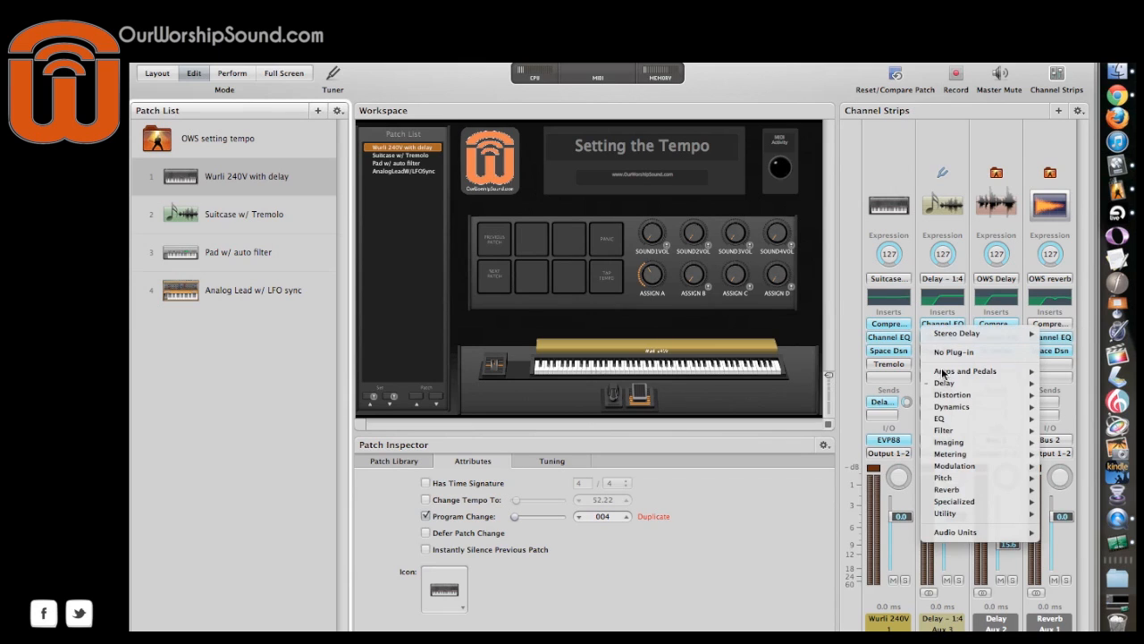
pyautogui.moveTo(944, 382)
pyautogui.moveTo(848, 386)
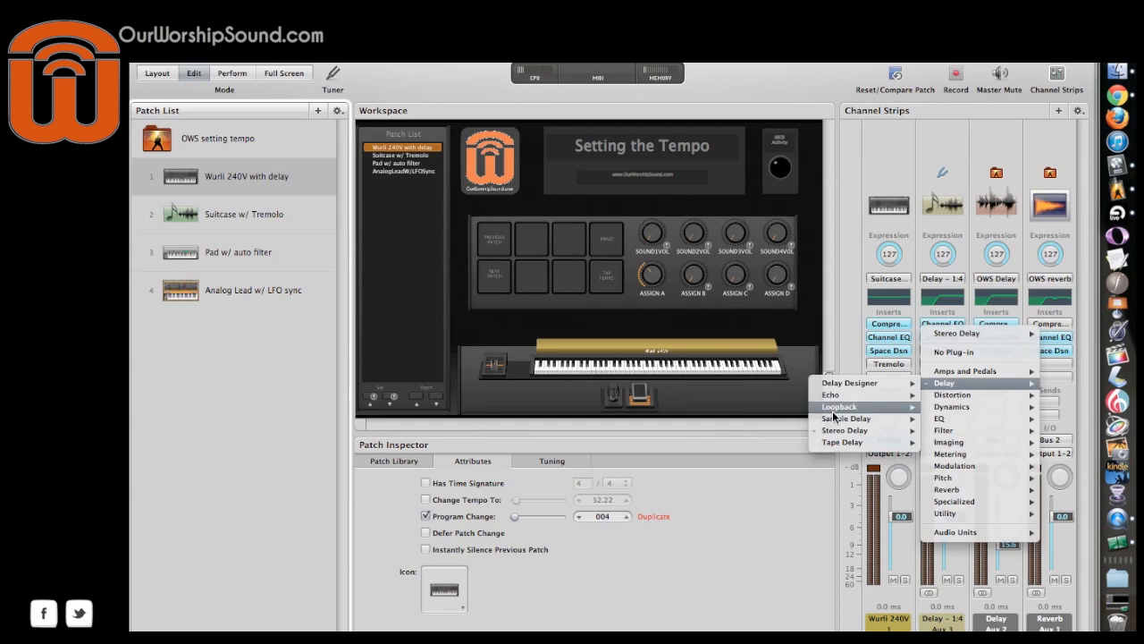
pyautogui.moveTo(837, 432)
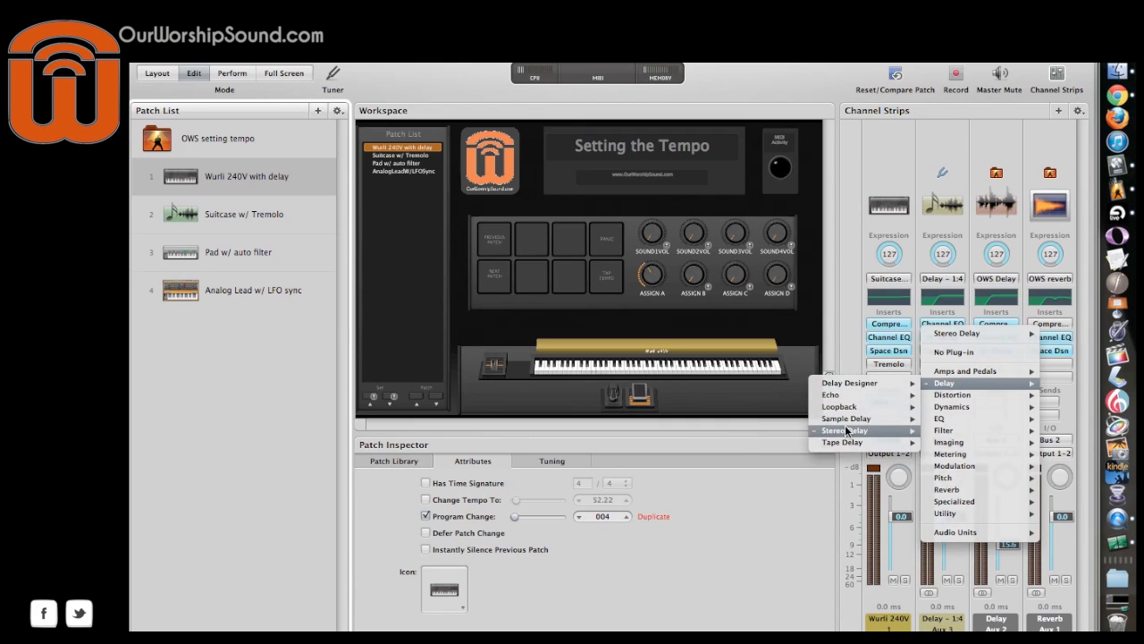
pyautogui.click(848, 343)
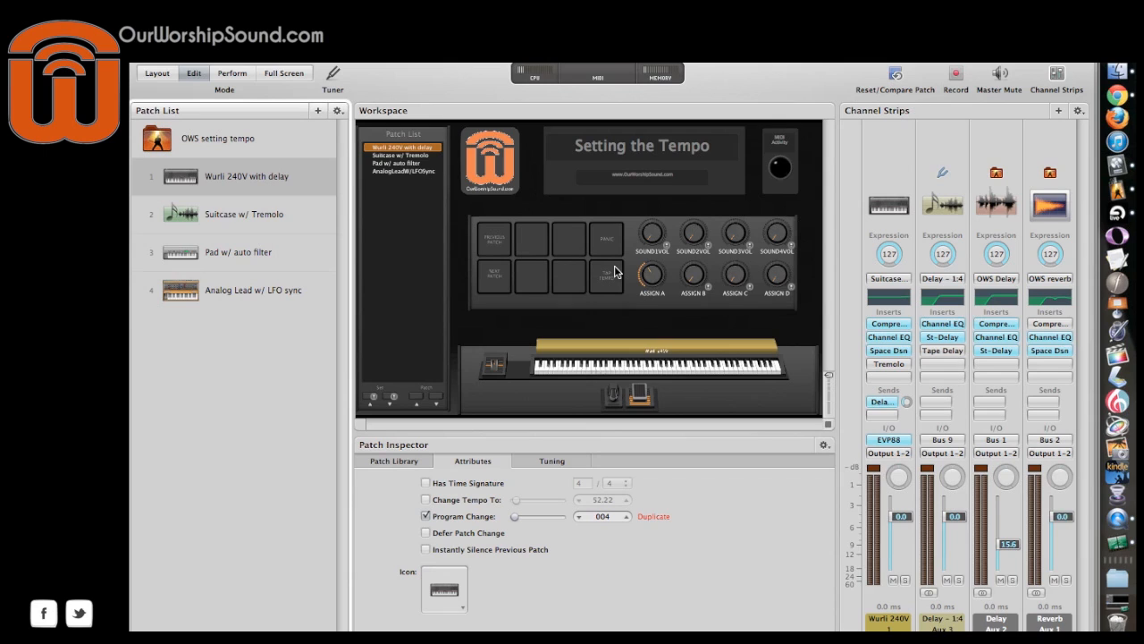
# Make the Suitcase w/ Tremolo patch change the tempo to 80, and return to the Wurli 240V with delay patch.
pyautogui.click(305, 228)
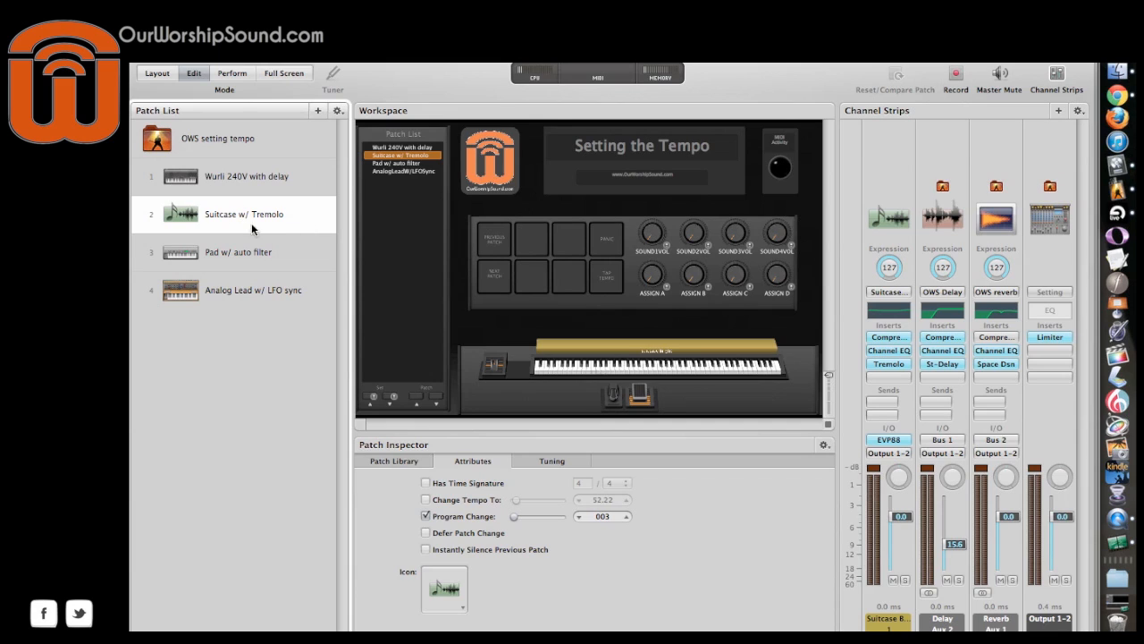
pyautogui.click(426, 500)
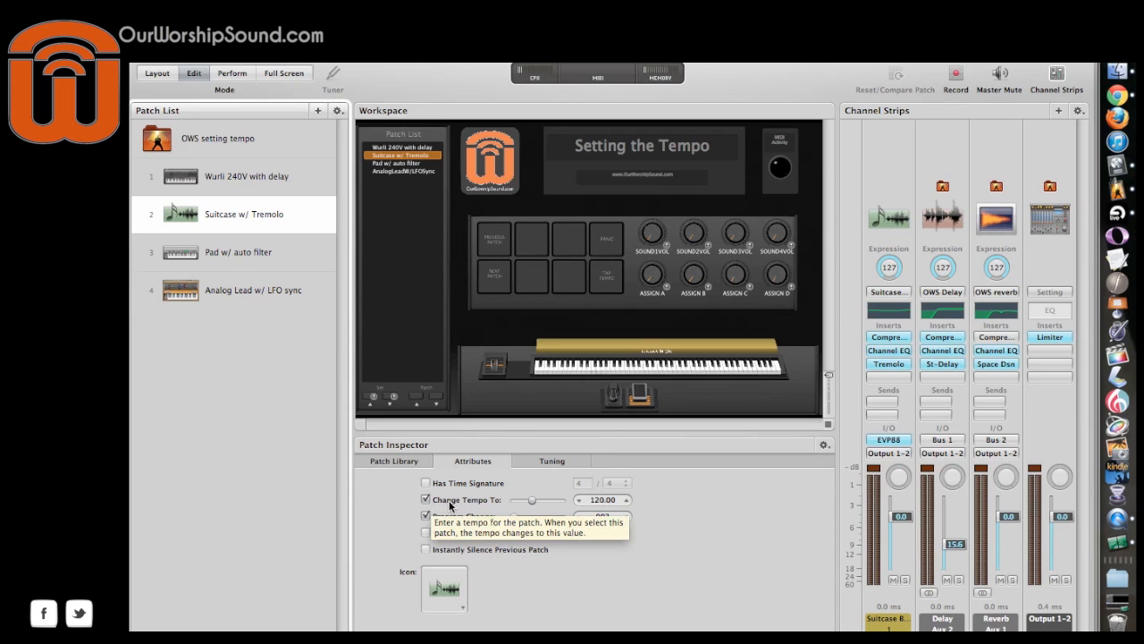
pyautogui.doubleClick(601, 501)
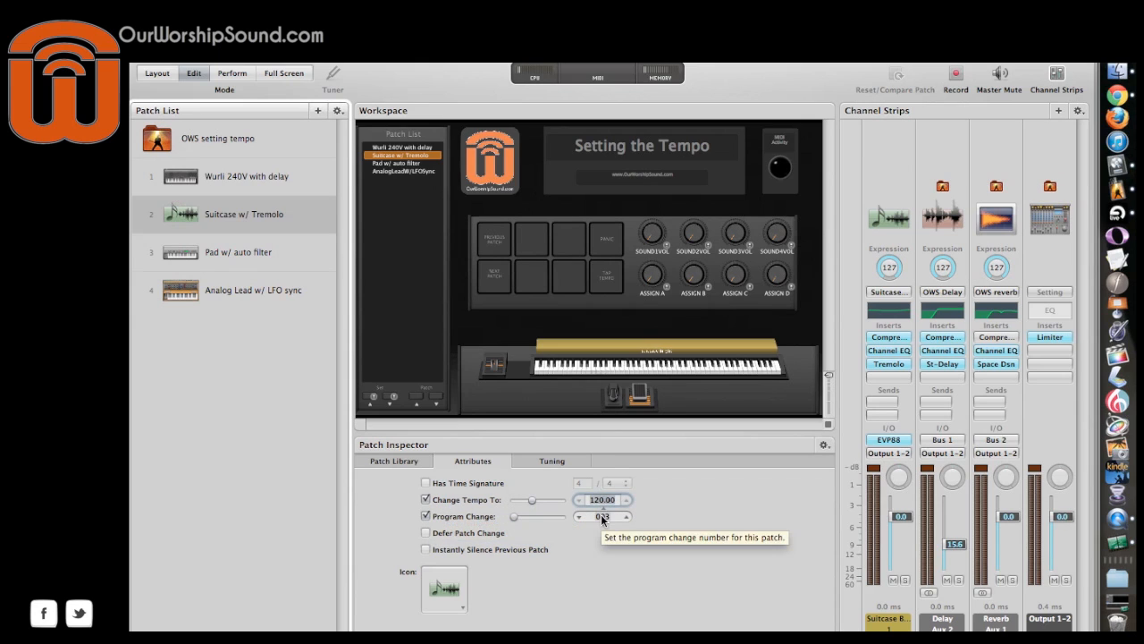
pyautogui.write('80')
pyautogui.press('Return')
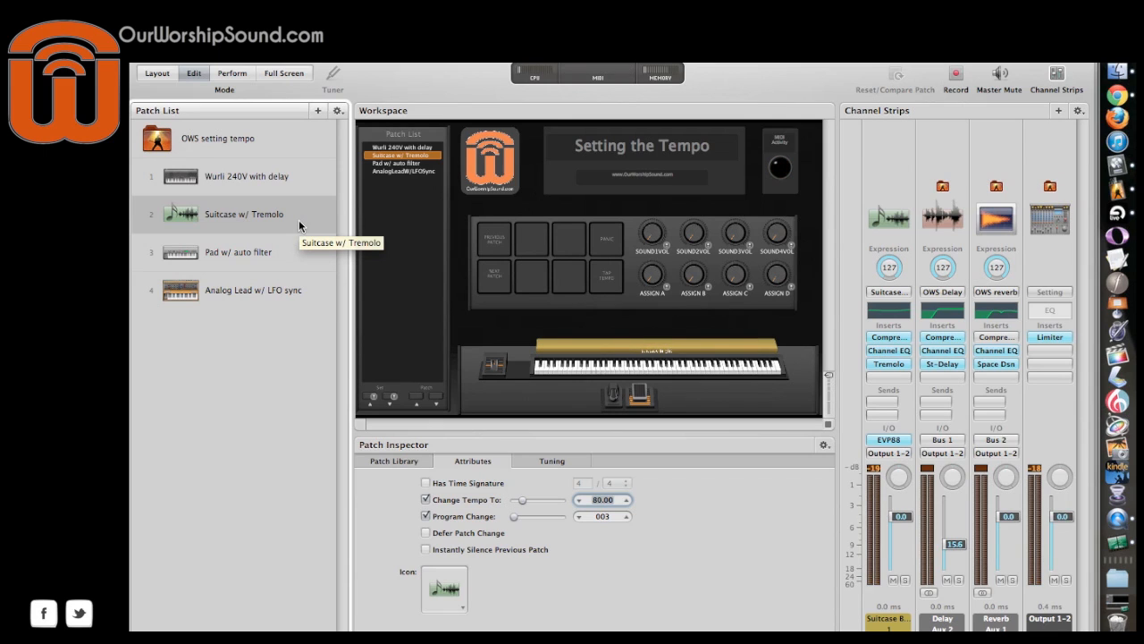
pyautogui.click(289, 175)
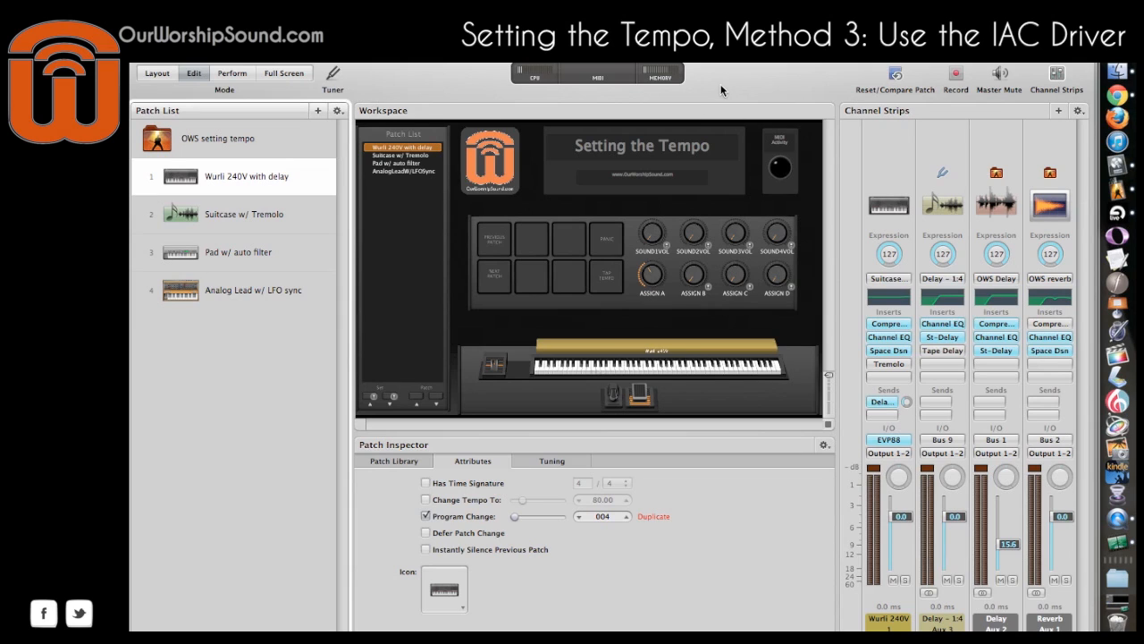
# Switch to Finder and launch Audio MIDI Setup from the Utilities folder in Applications.
pyautogui.click(1119, 71)
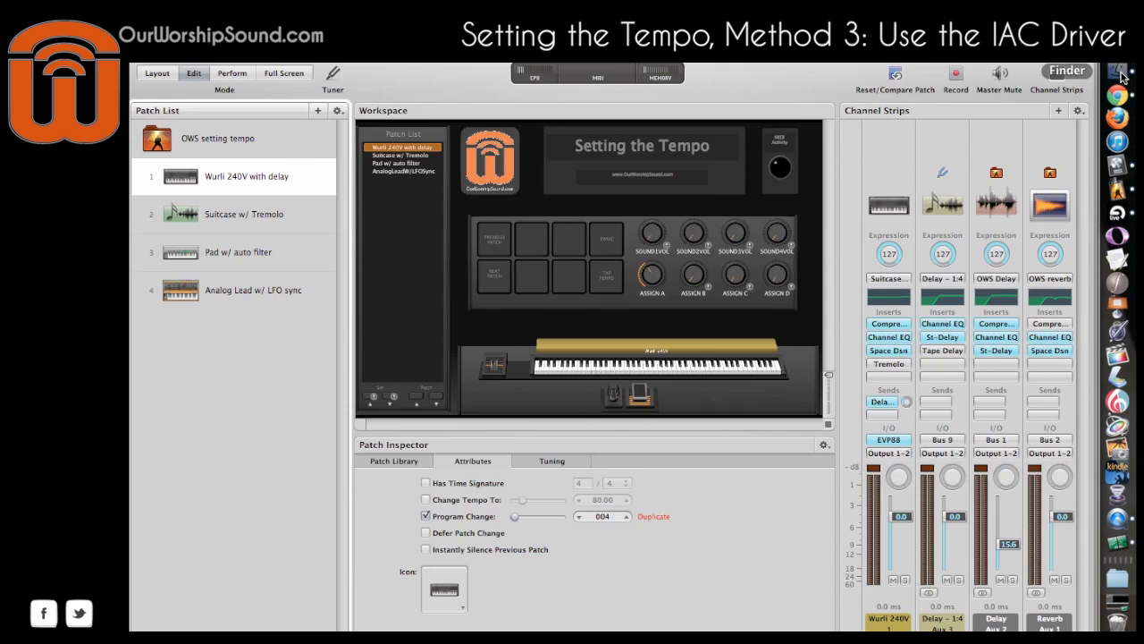
pyautogui.moveTo(865, 105); pyautogui.dragTo(875, 106)
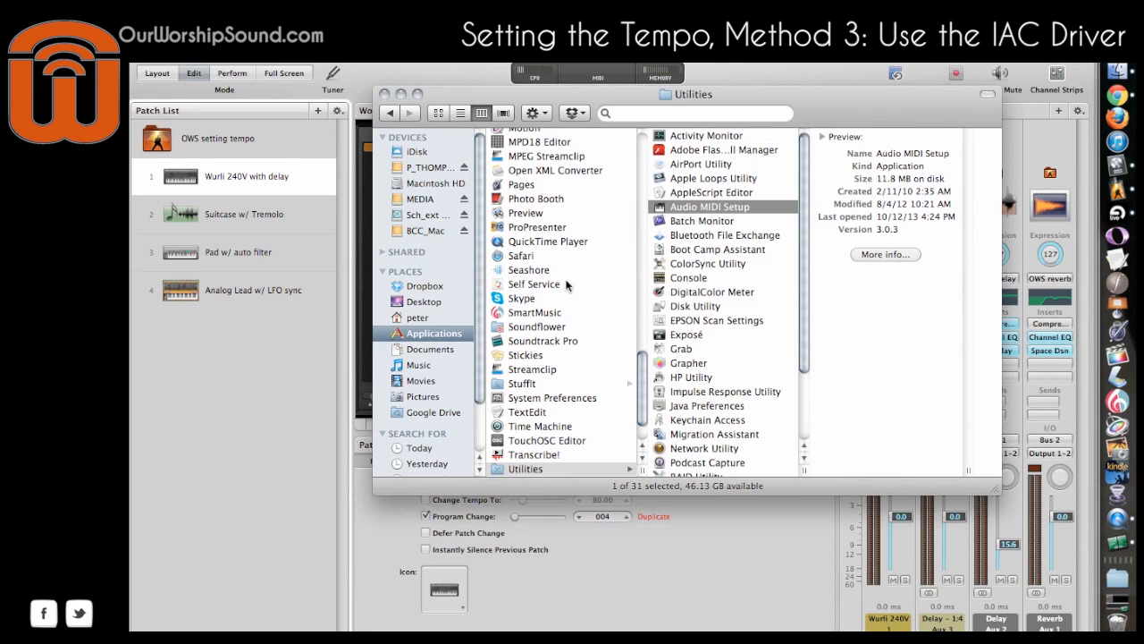
pyautogui.click(439, 333)
pyautogui.click(535, 469)
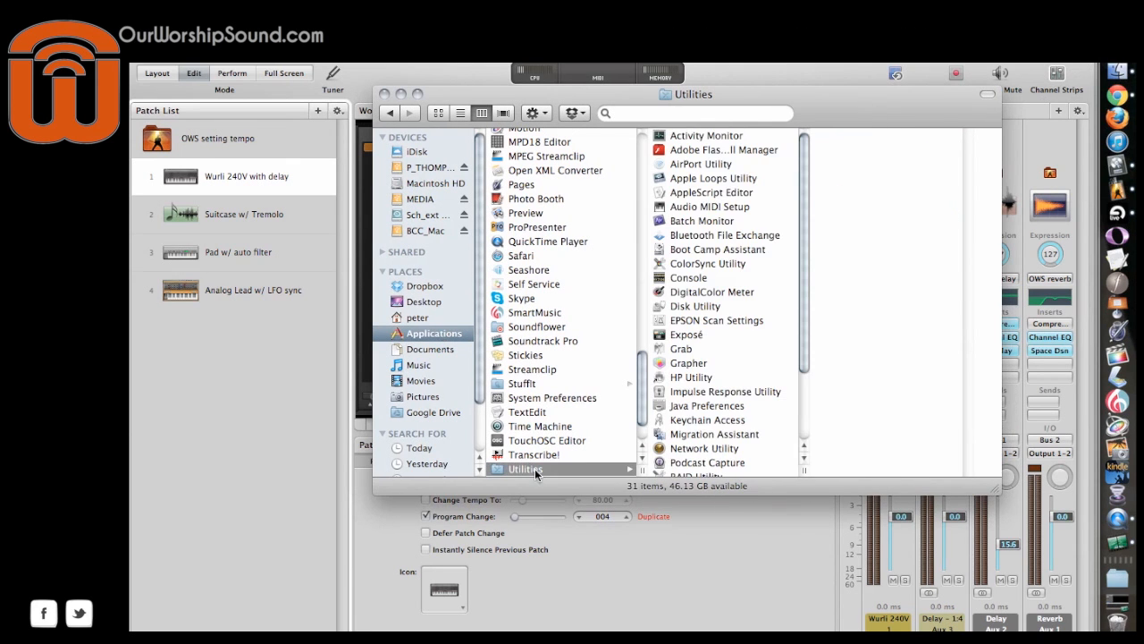
pyautogui.doubleClick(698, 209)
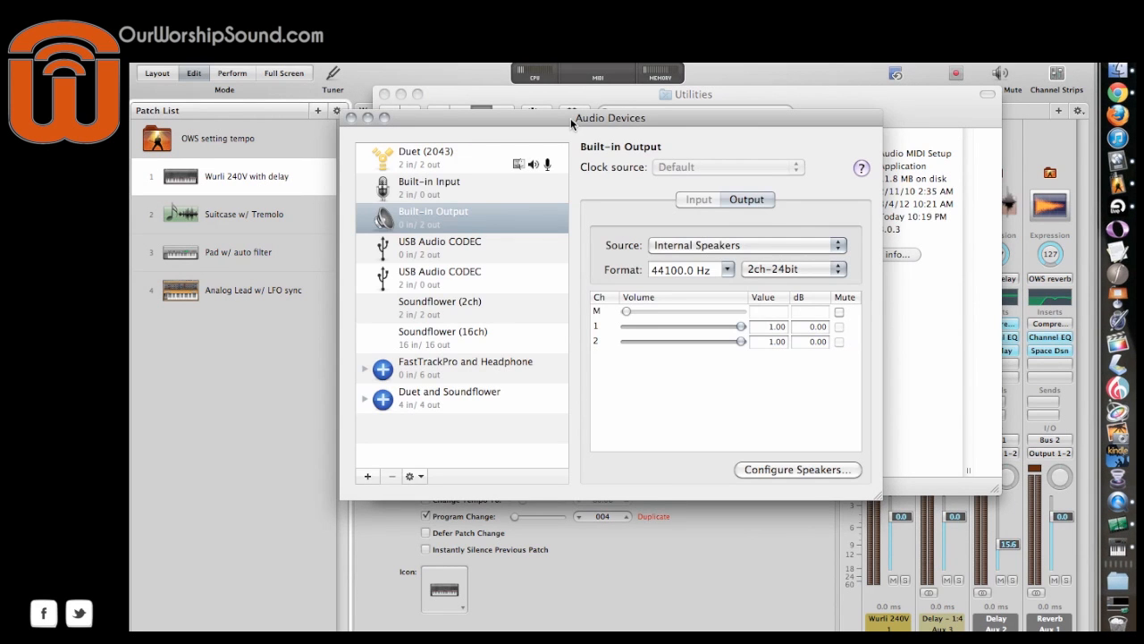
# Show the MIDI Studio window and open the IAC Driver's properties with the device online.
pyautogui.moveTo(570, 118); pyautogui.dragTo(560, 118)
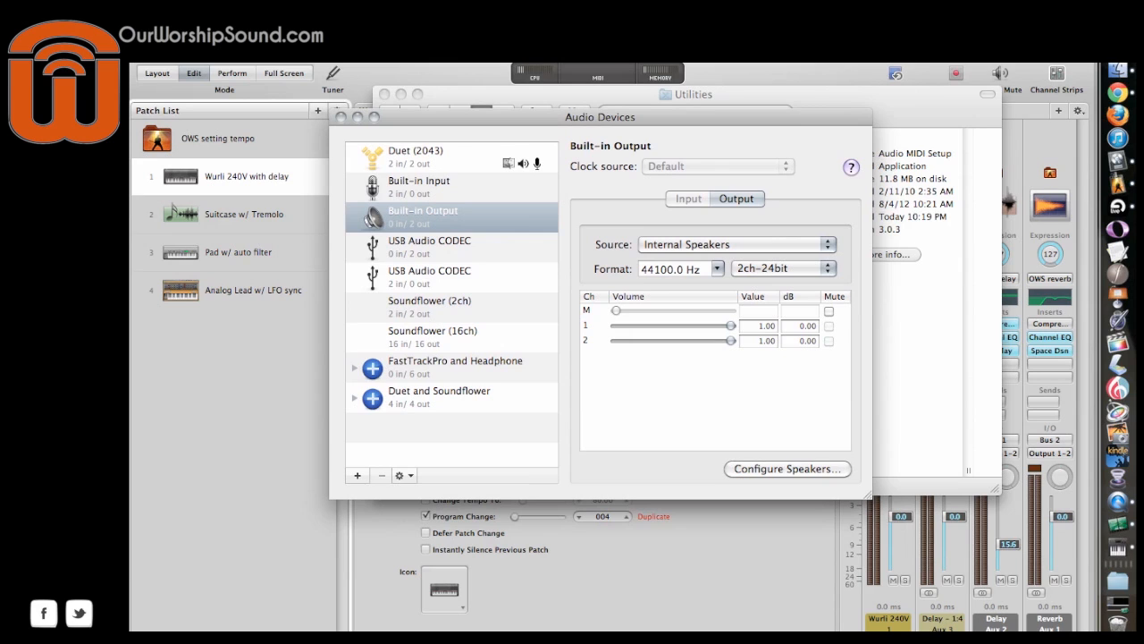
pyautogui.click(371, 37)
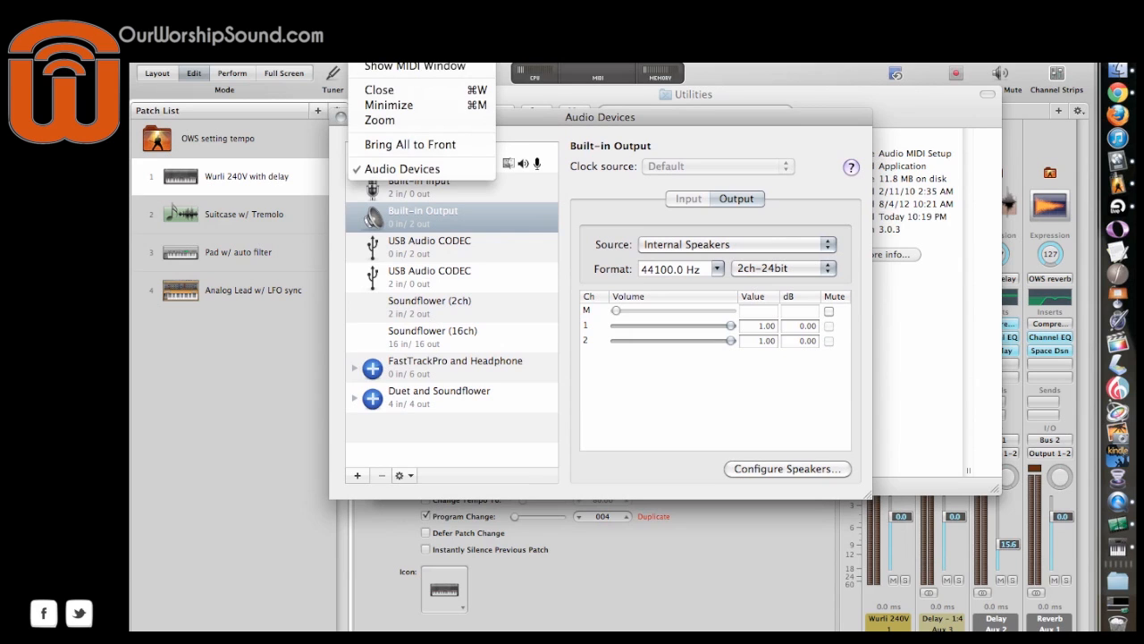
pyautogui.click(390, 72)
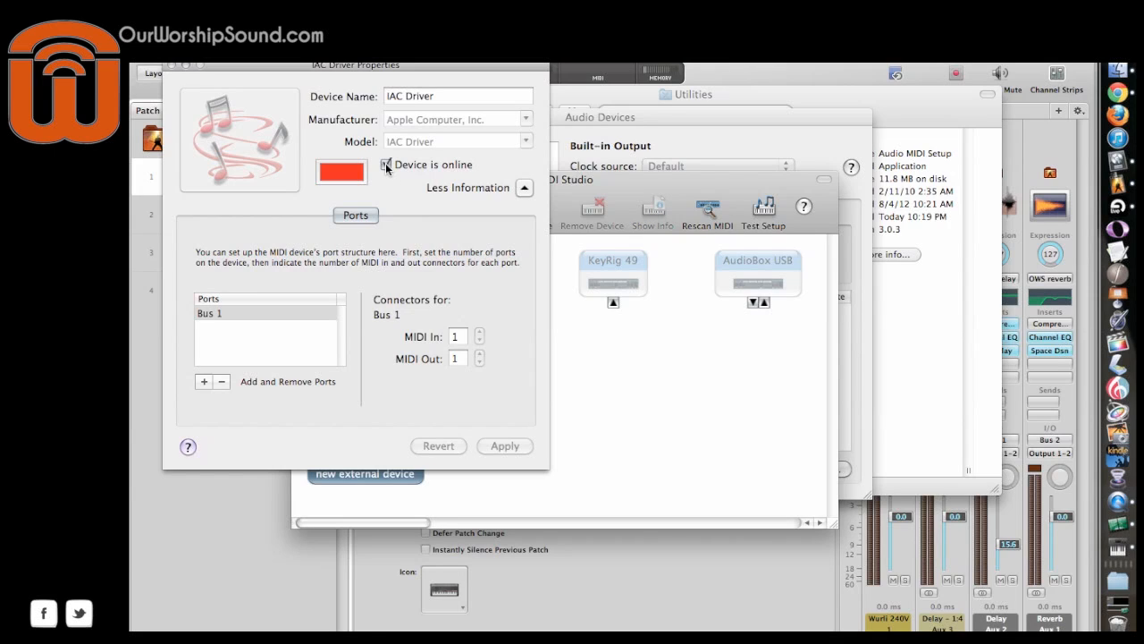
# Rename the IAC Driver's Bus 1 port as Ableton Live click and close the driver's properties.
pyautogui.doubleClick(211, 312)
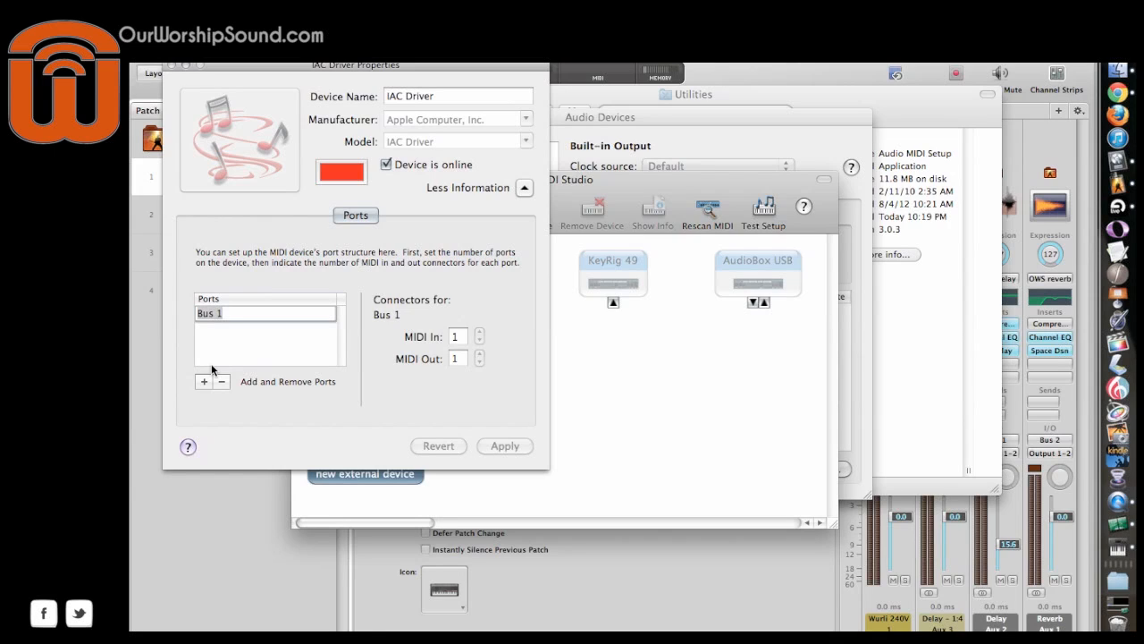
pyautogui.write('Ableton Live click')
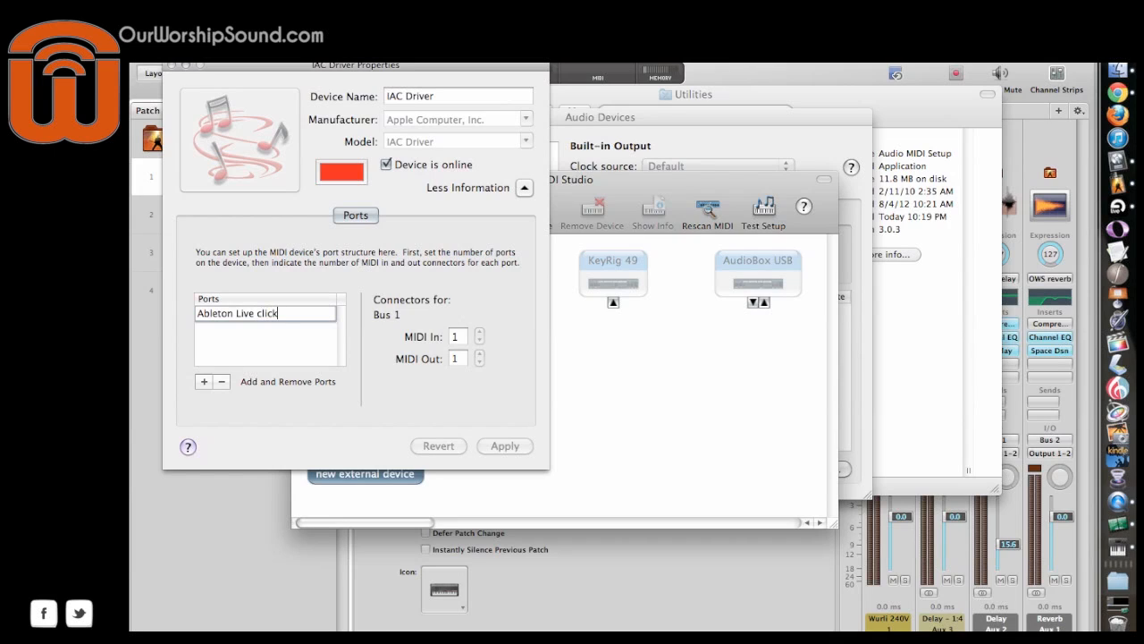
pyautogui.press('Return')
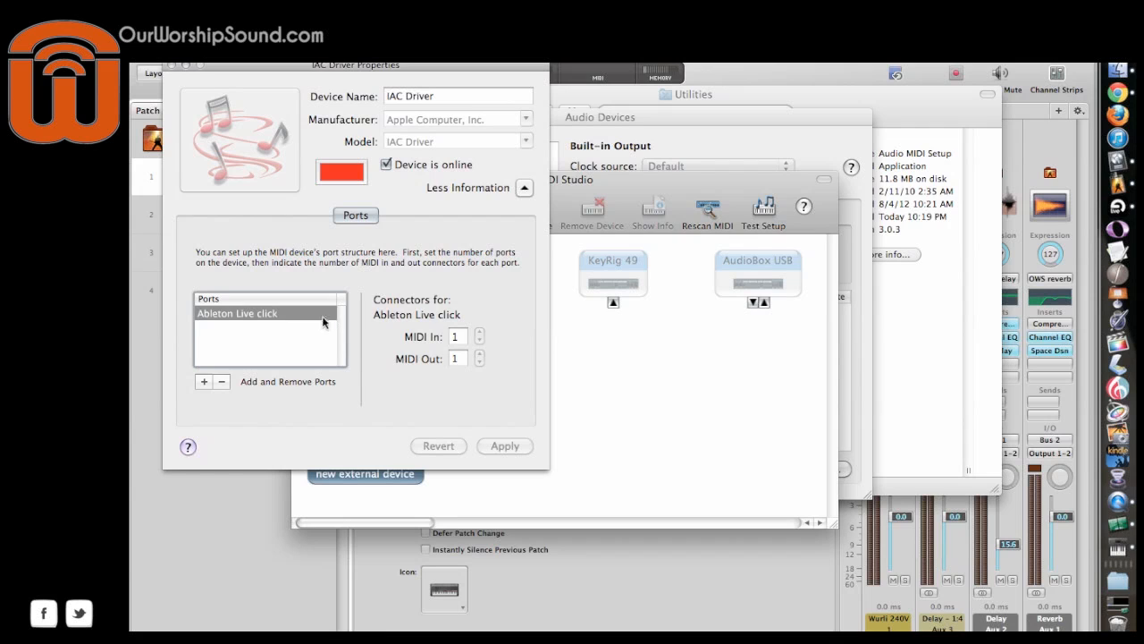
pyautogui.click(171, 65)
pyautogui.doubleClick(359, 268)
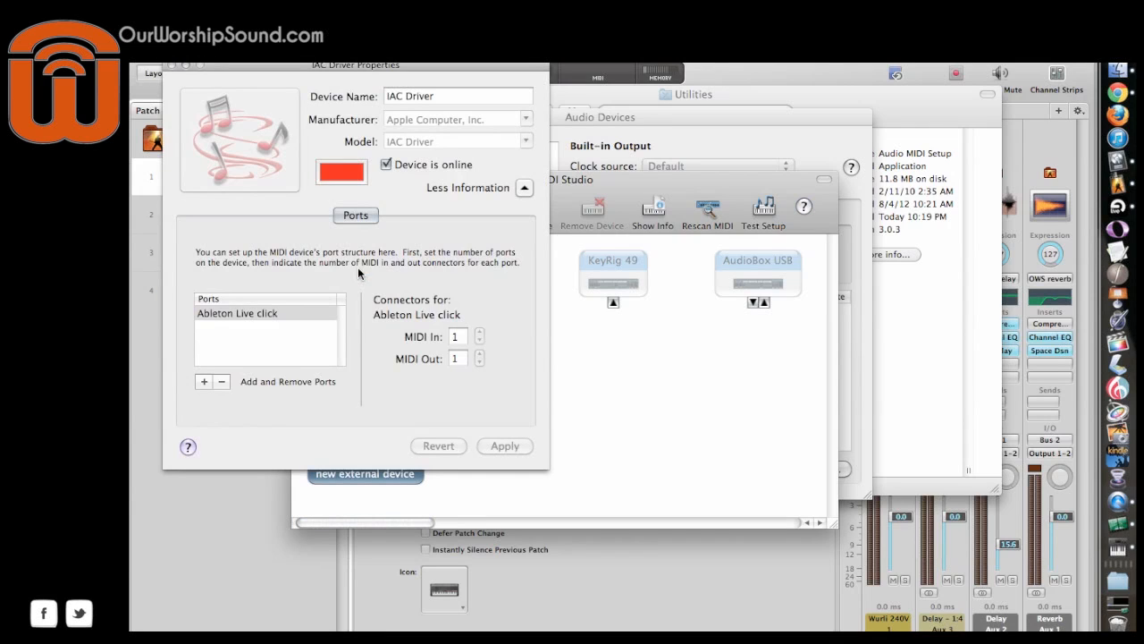
pyautogui.click(170, 65)
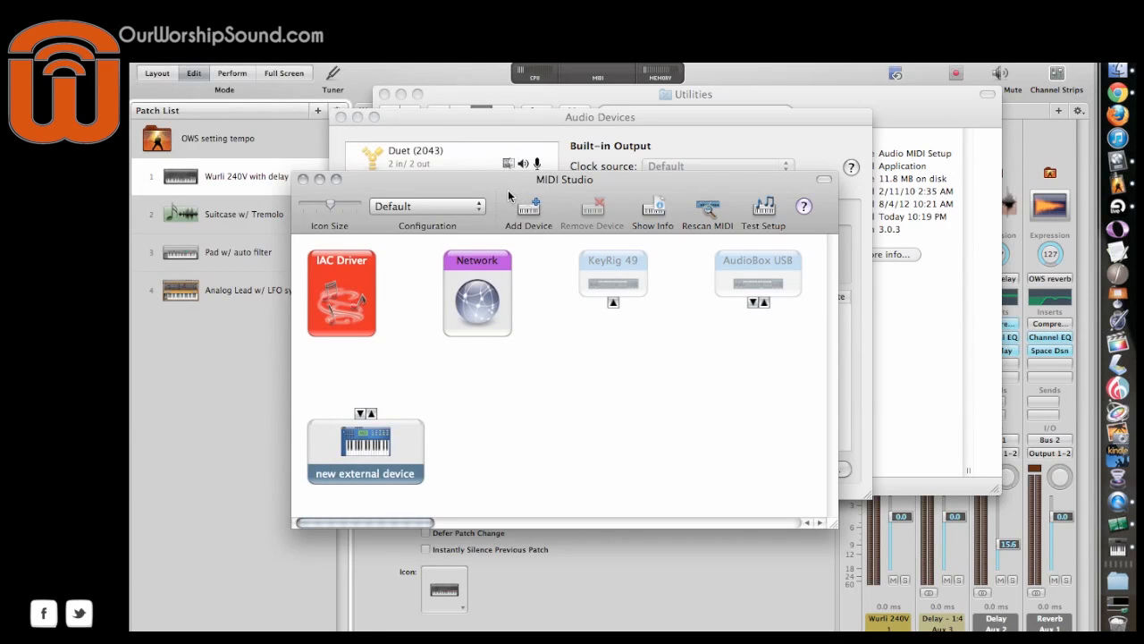
# Switch to Ableton Live and turn on Sync for the IAC Driver (Ableton Live click) output port in the MIDI preferences.
pyautogui.click(1118, 208)
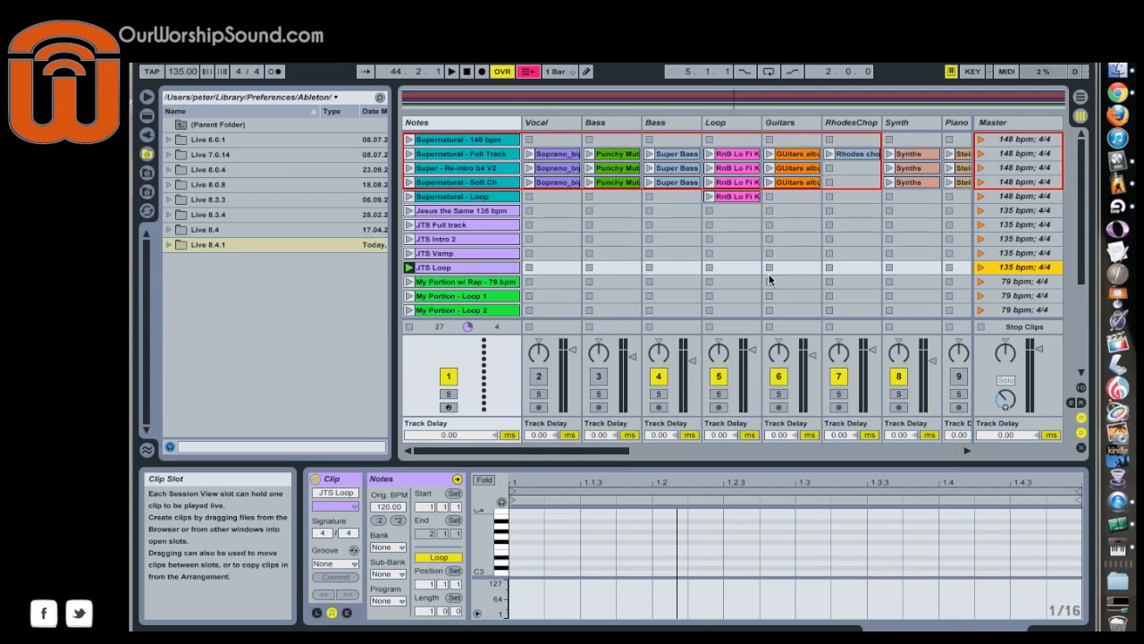
pyautogui.click(181, 38)
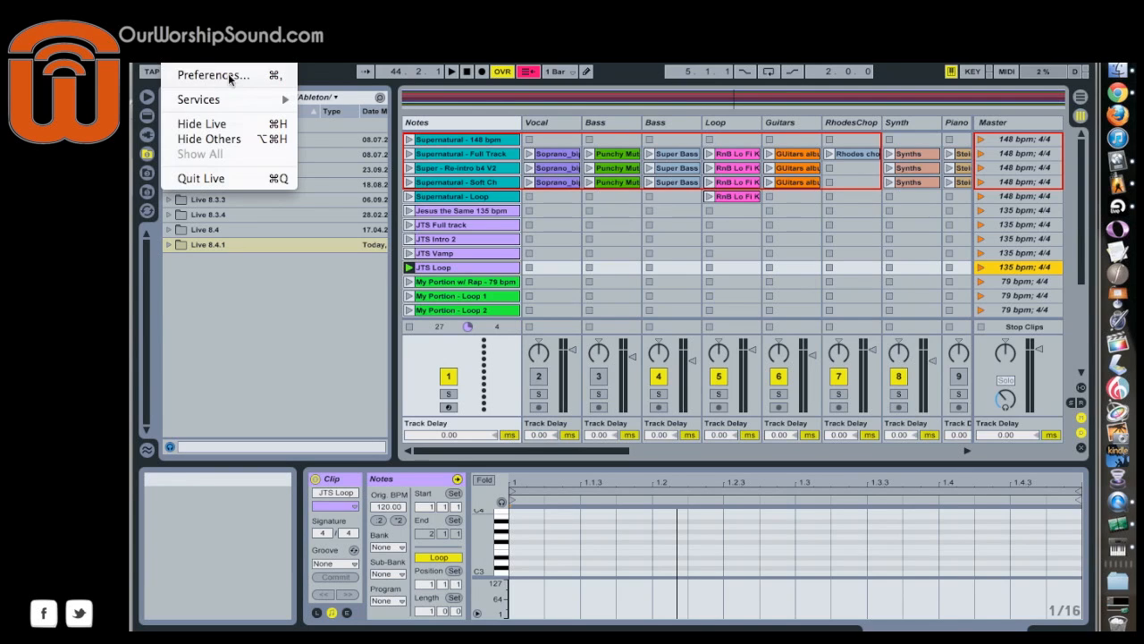
pyautogui.click(213, 75)
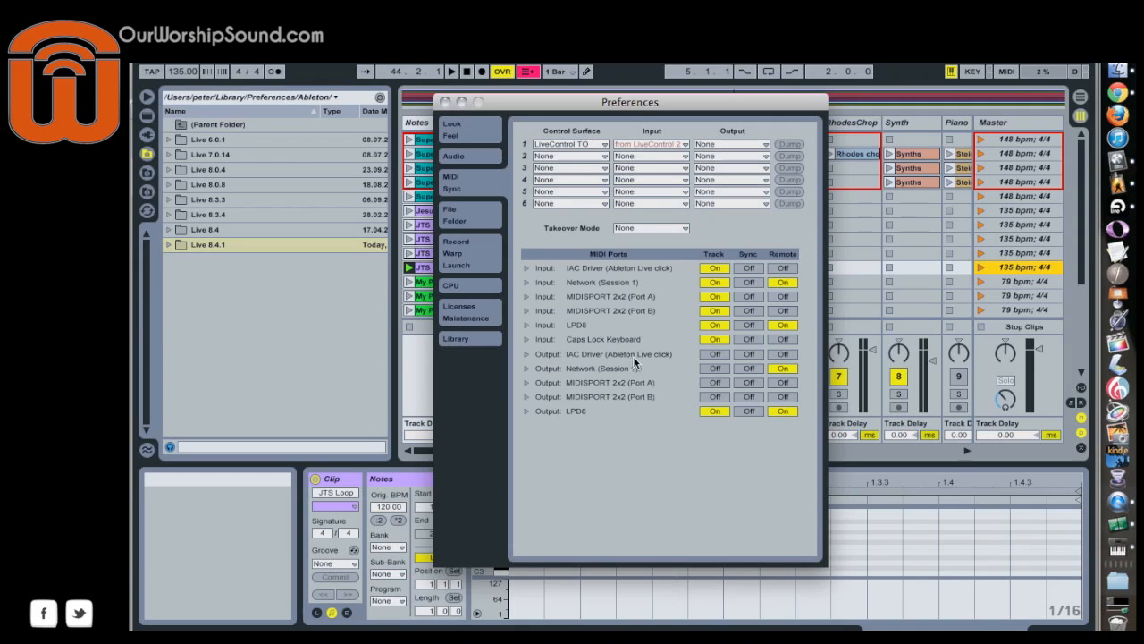
pyautogui.click(751, 353)
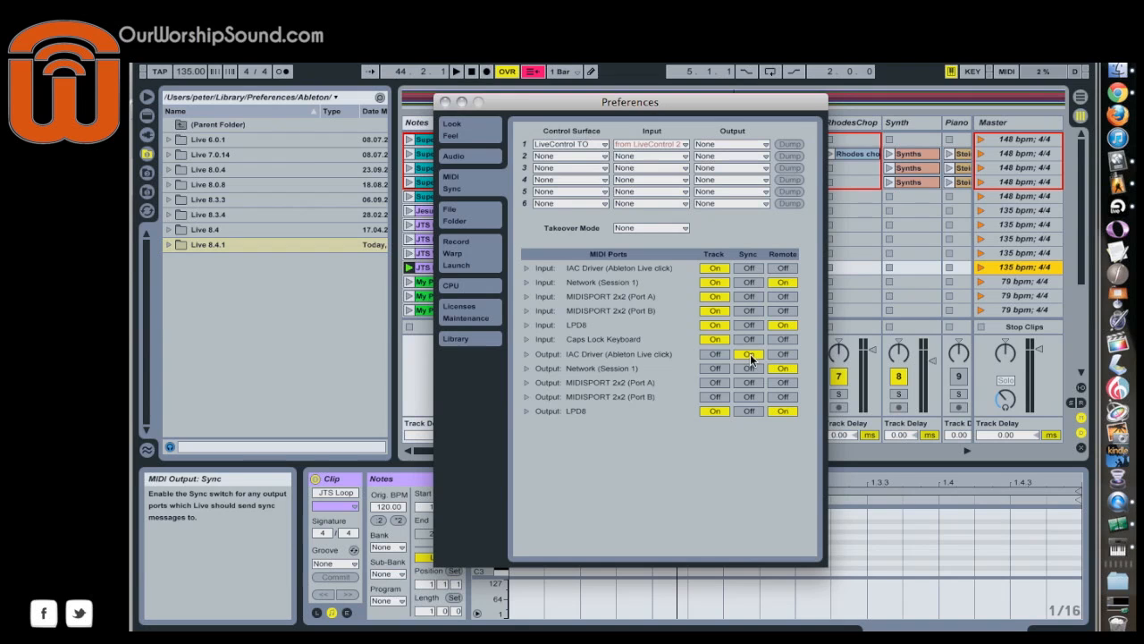
pyautogui.click(446, 102)
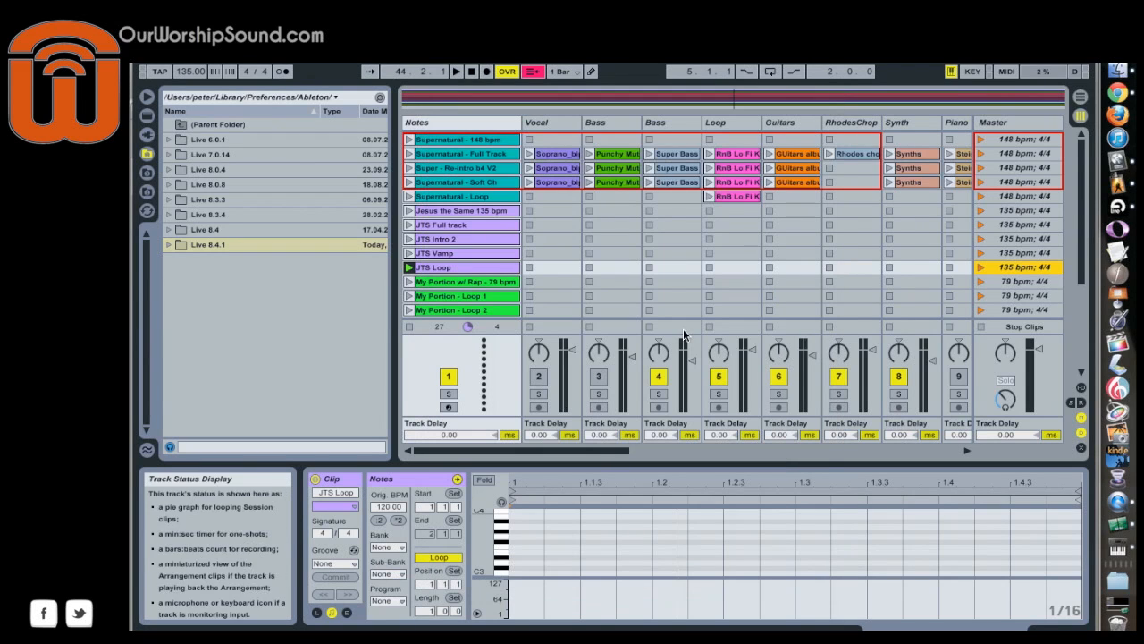
# Launch the 79 bpm My Portion - Loop 3 scene and switch to MainStage.
pyautogui.scroll(-5, 893, 260)
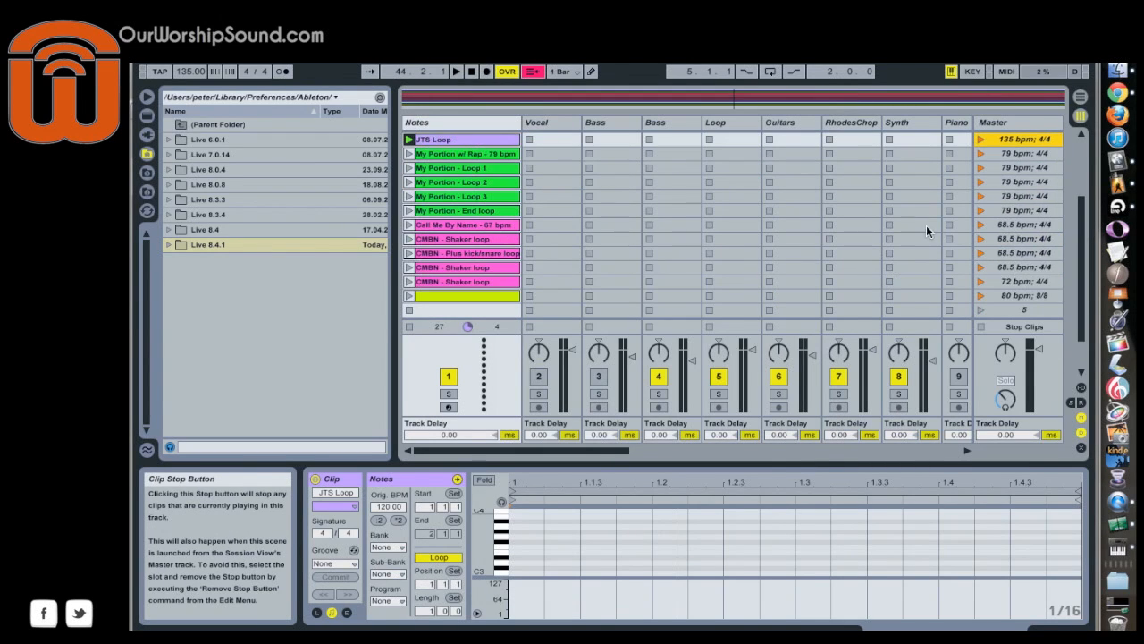
pyautogui.click(979, 197)
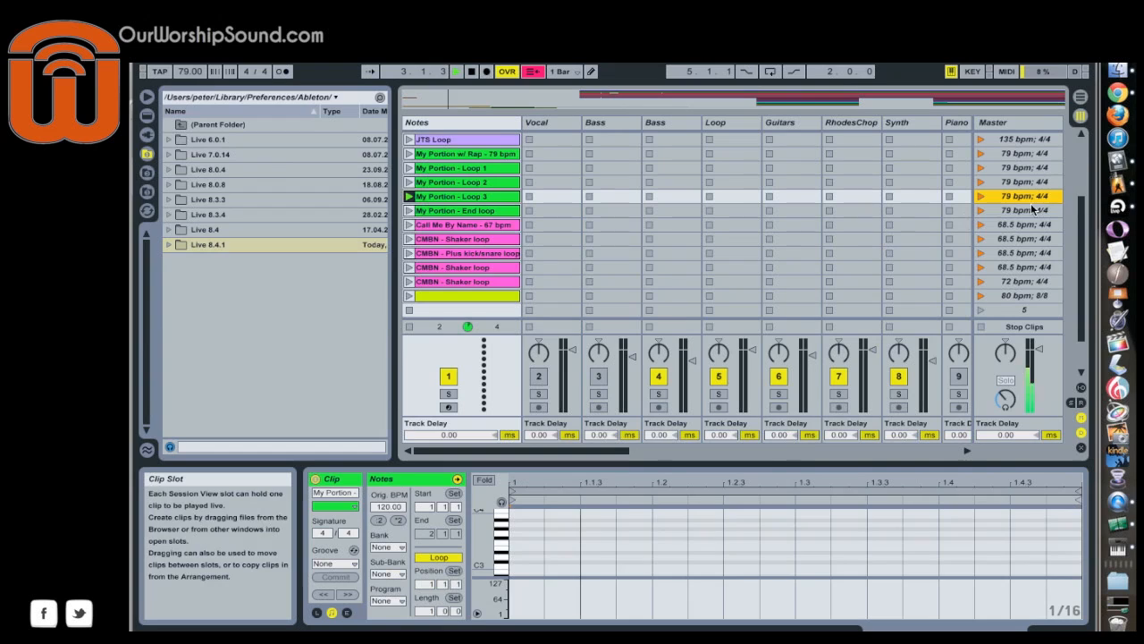
pyautogui.click(1117, 183)
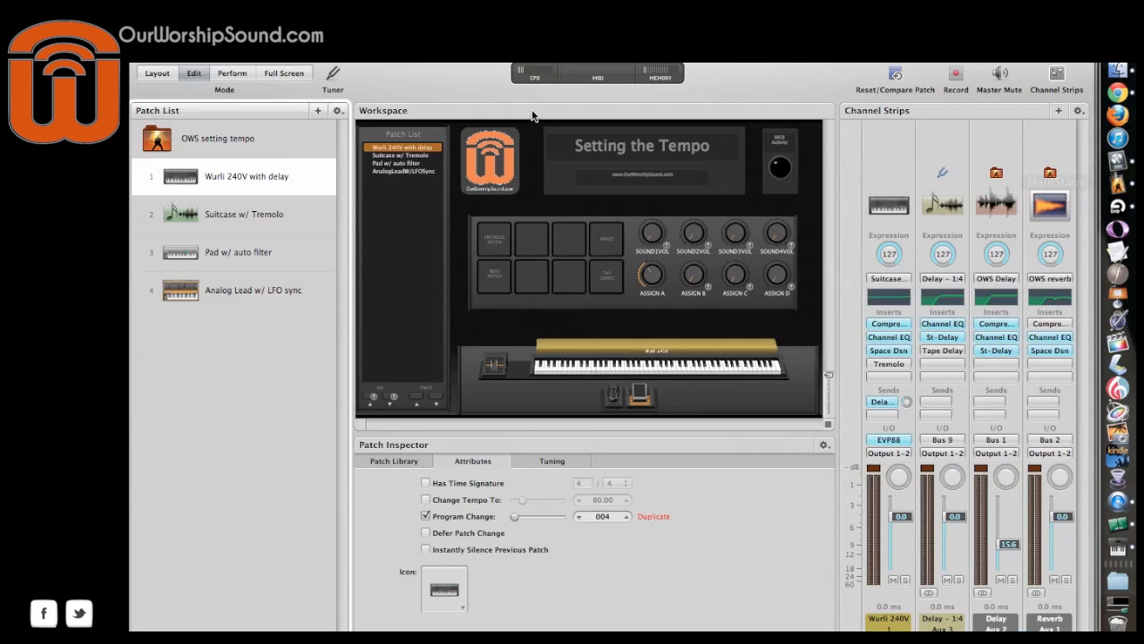
# Make the OWS setting tempo concert get its tempo from MIDI input, with Ableton Live click IAC Driver as the device.
pyautogui.click(268, 132)
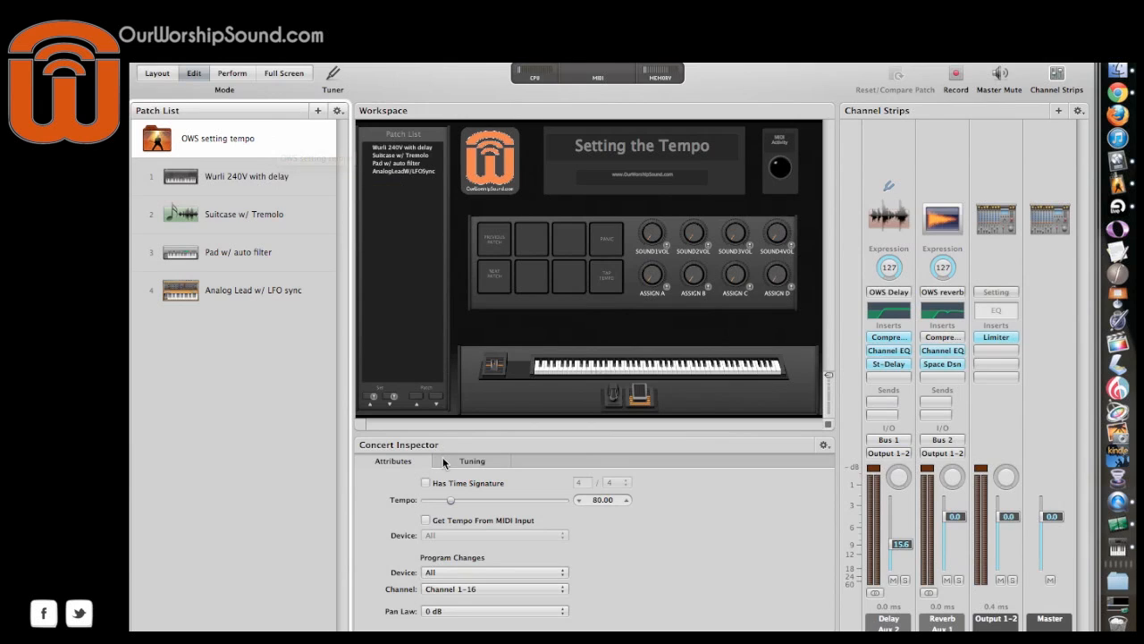
pyautogui.click(425, 520)
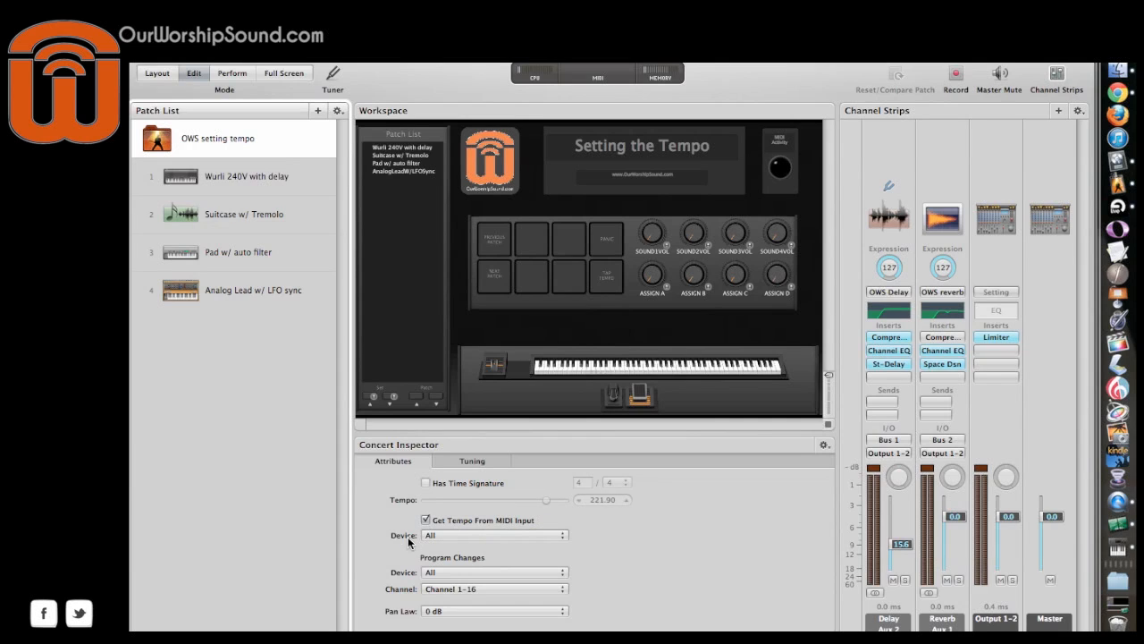
pyautogui.click(477, 533)
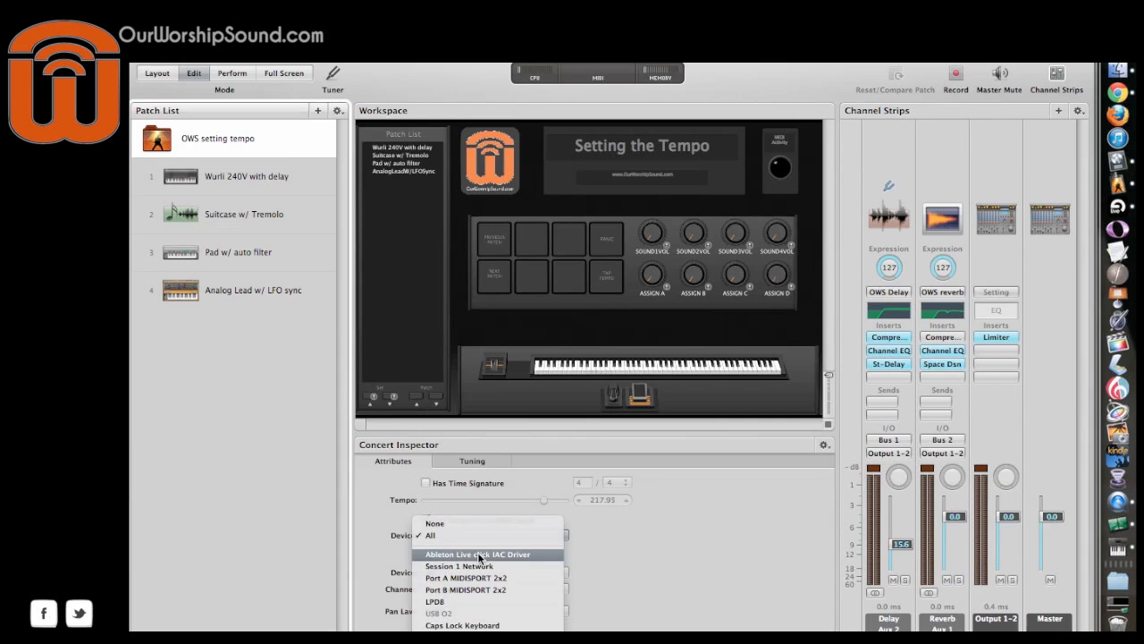
pyautogui.click(477, 553)
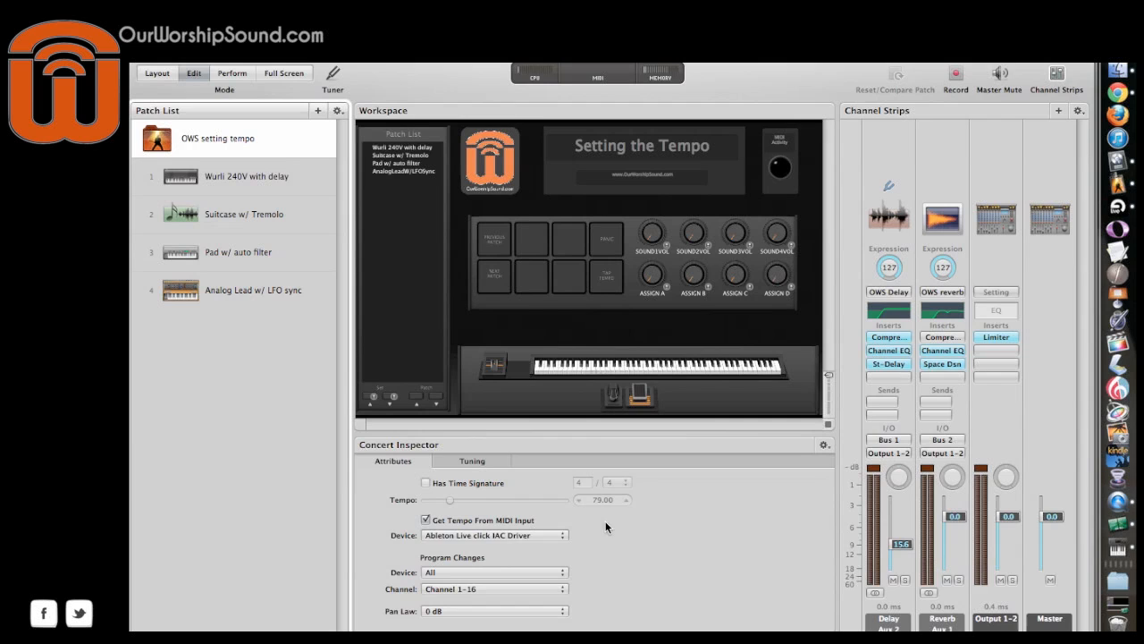
# Try out the Wurli 240V with delay patch and move on to the Pad w/ auto filter patch.
pyautogui.click(297, 177)
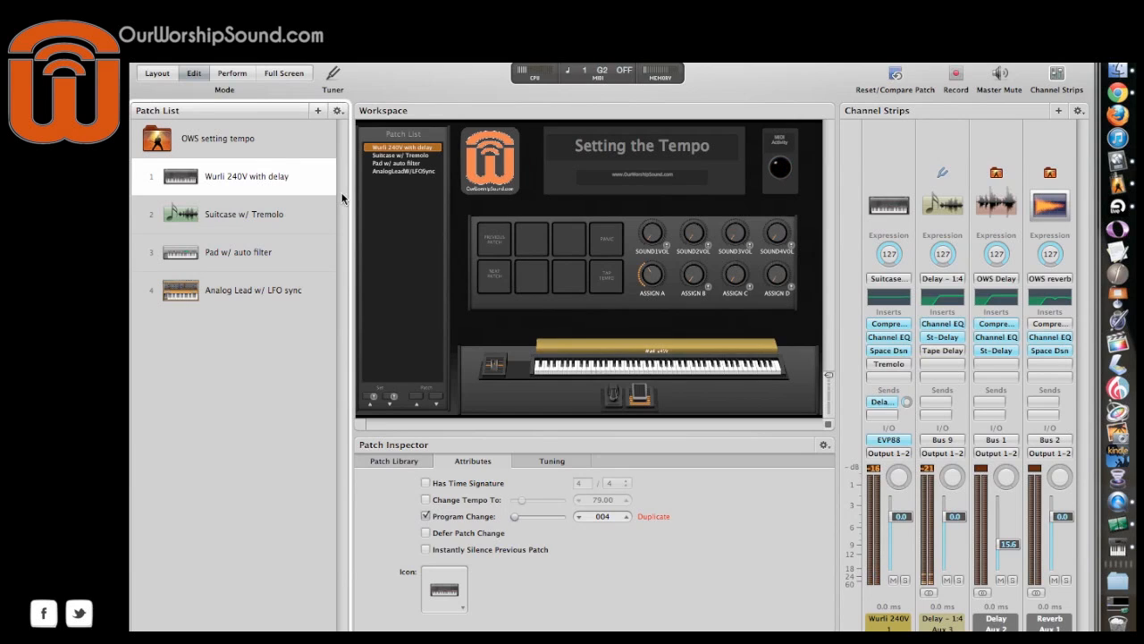
pyautogui.press('Down')
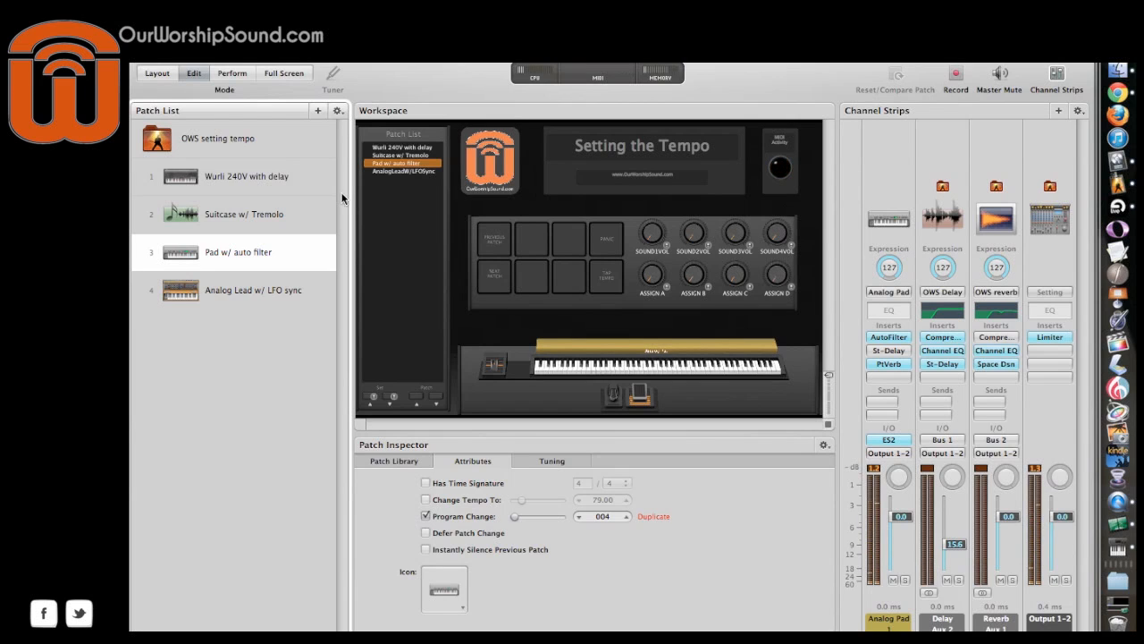
# Launch the 72 bpm CMBN - Shaker loop scene in Ableton Live and return to MainStage's Wurli 240V with delay patch.
pyautogui.press('super+Tab')
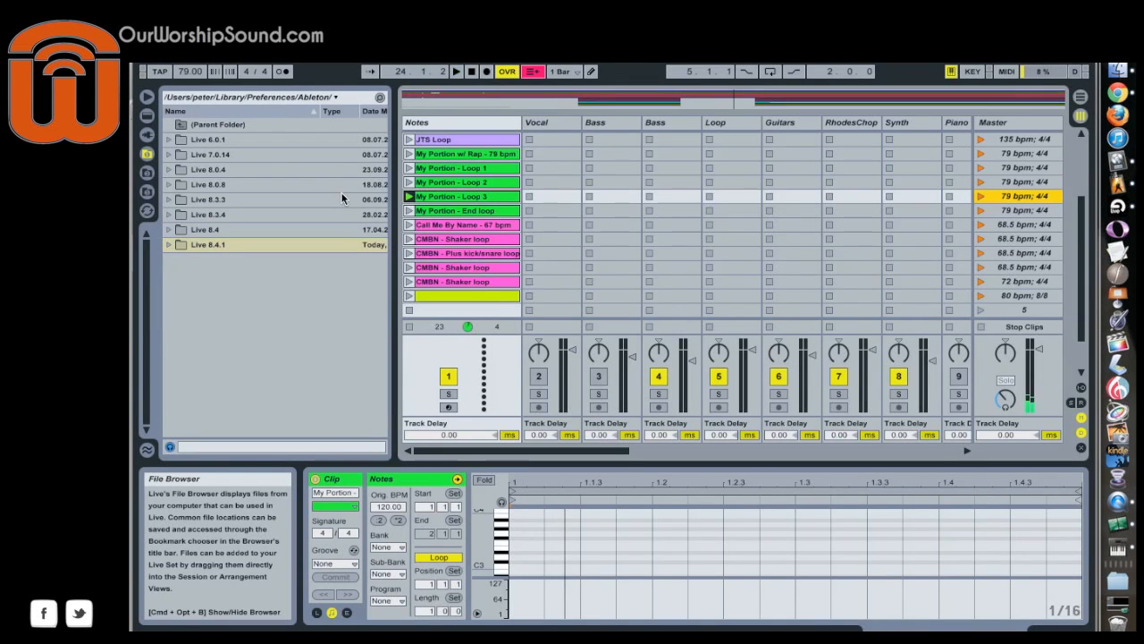
pyautogui.click(980, 281)
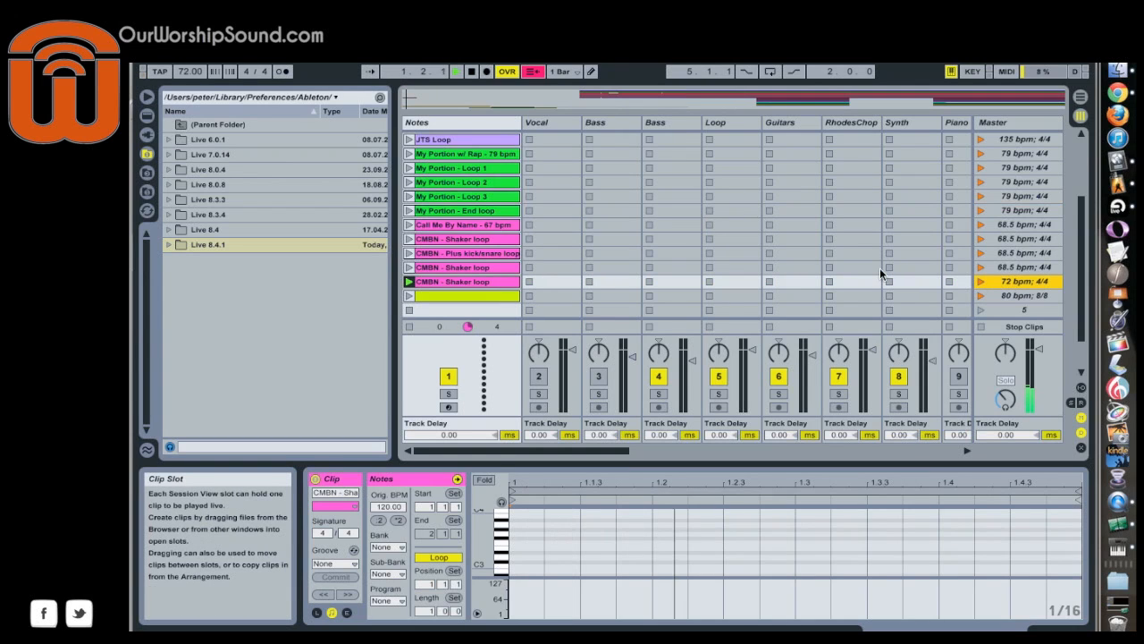
pyautogui.press('super+Tab')
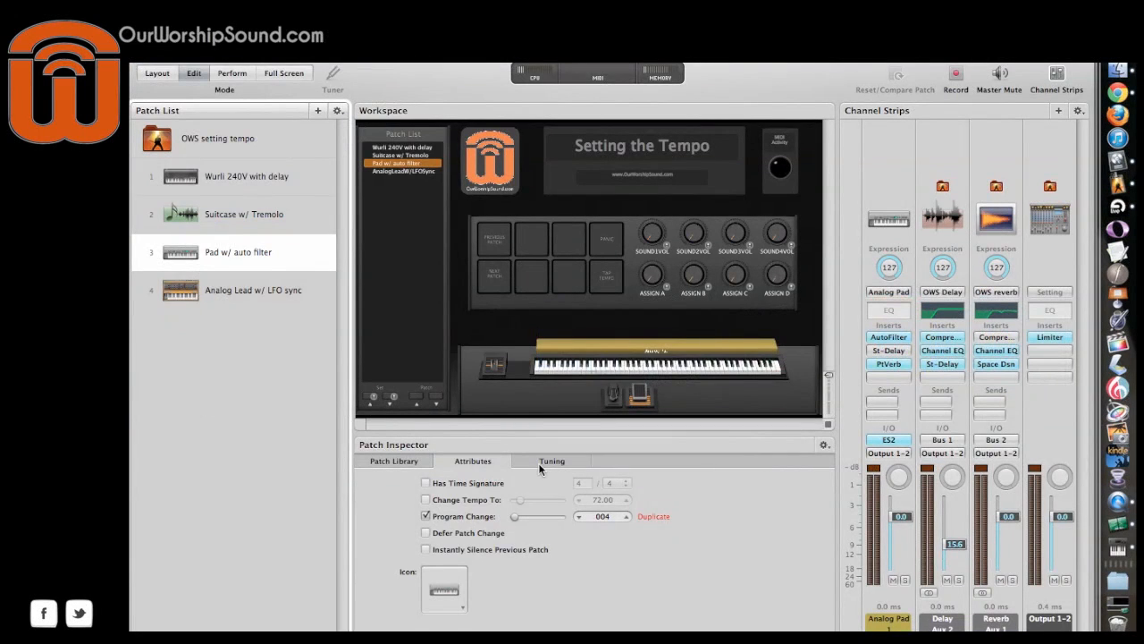
pyautogui.click(276, 181)
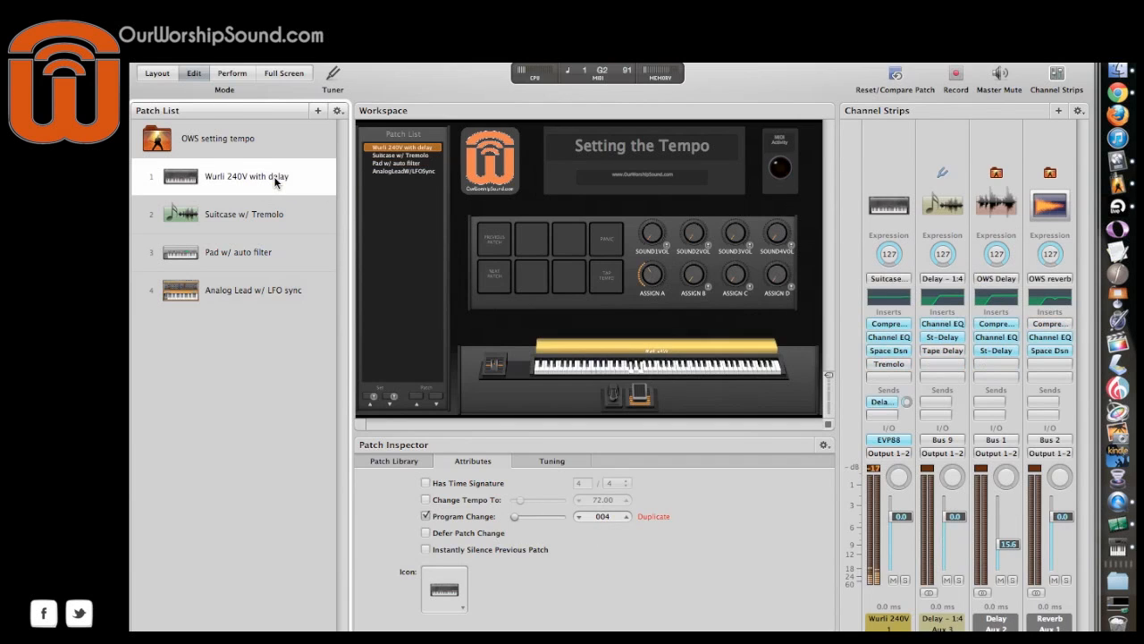
# Launch the 148 bpm Supernatural - Loop scene in Ableton Live, check the tempo in MainStage, and stop Live's playback before returning to MainStage.
pyautogui.press('super+Tab')
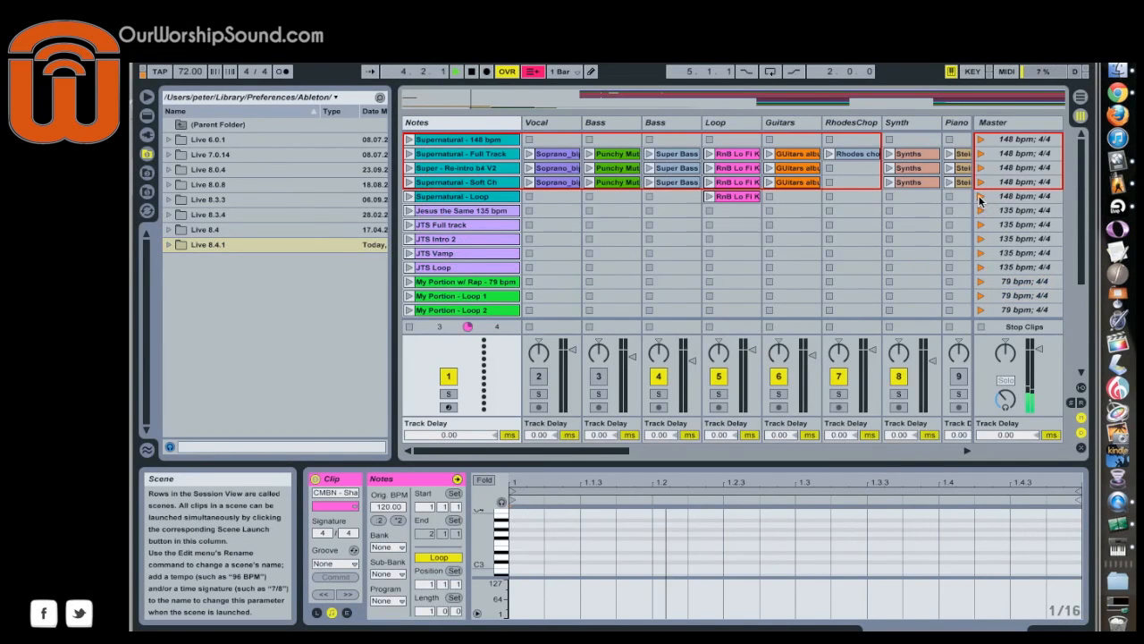
pyautogui.press('super+Tab')
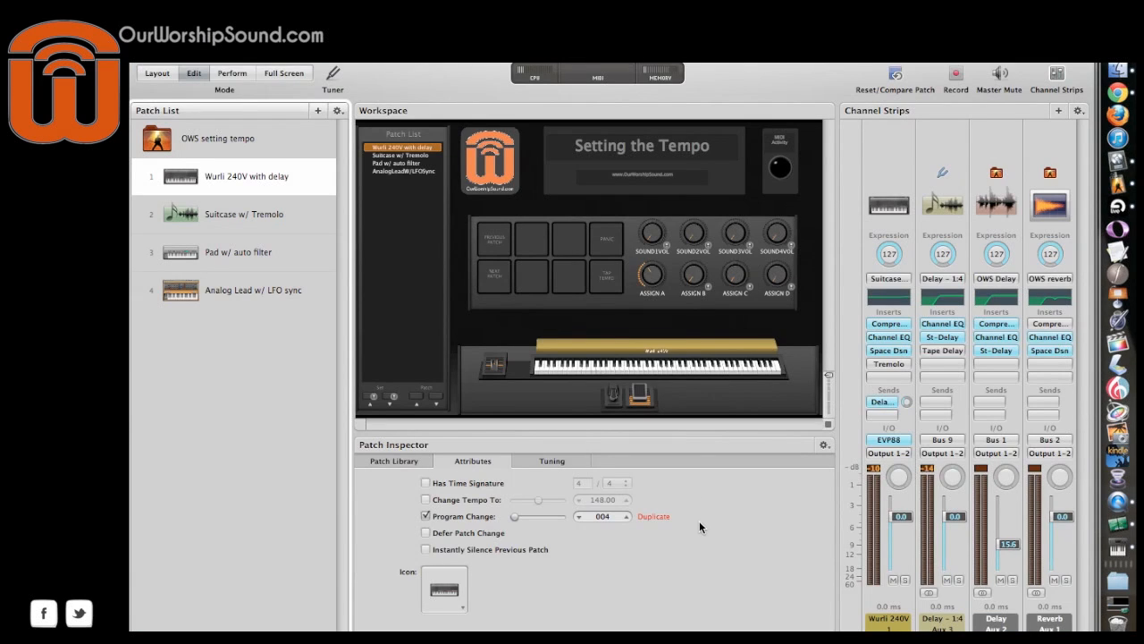
pyautogui.click(1120, 210)
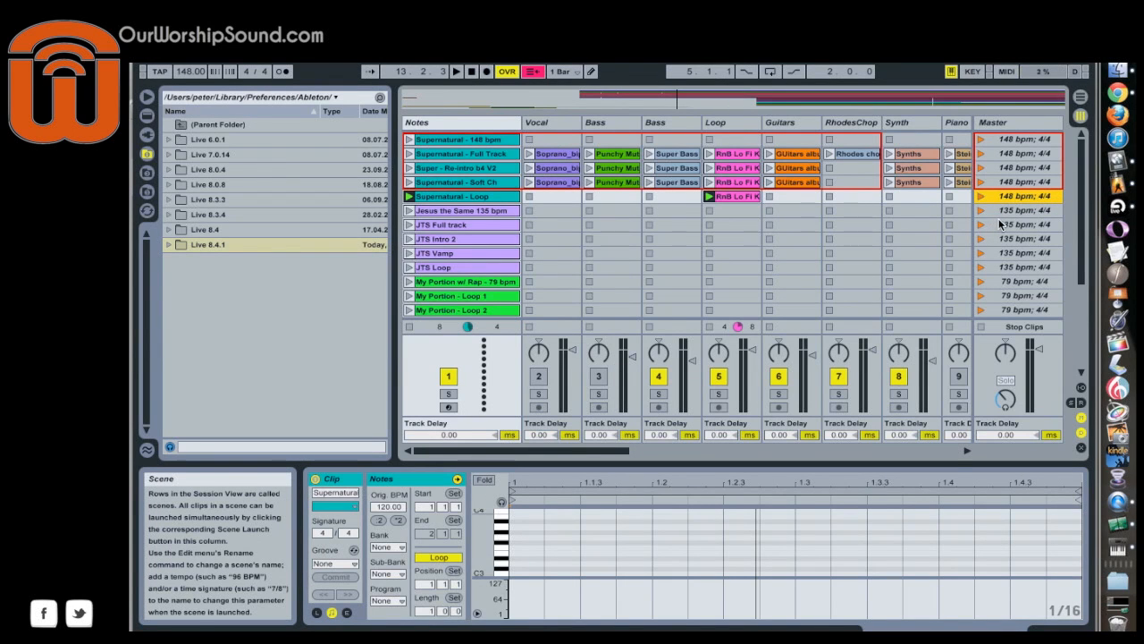
pyautogui.click(1119, 184)
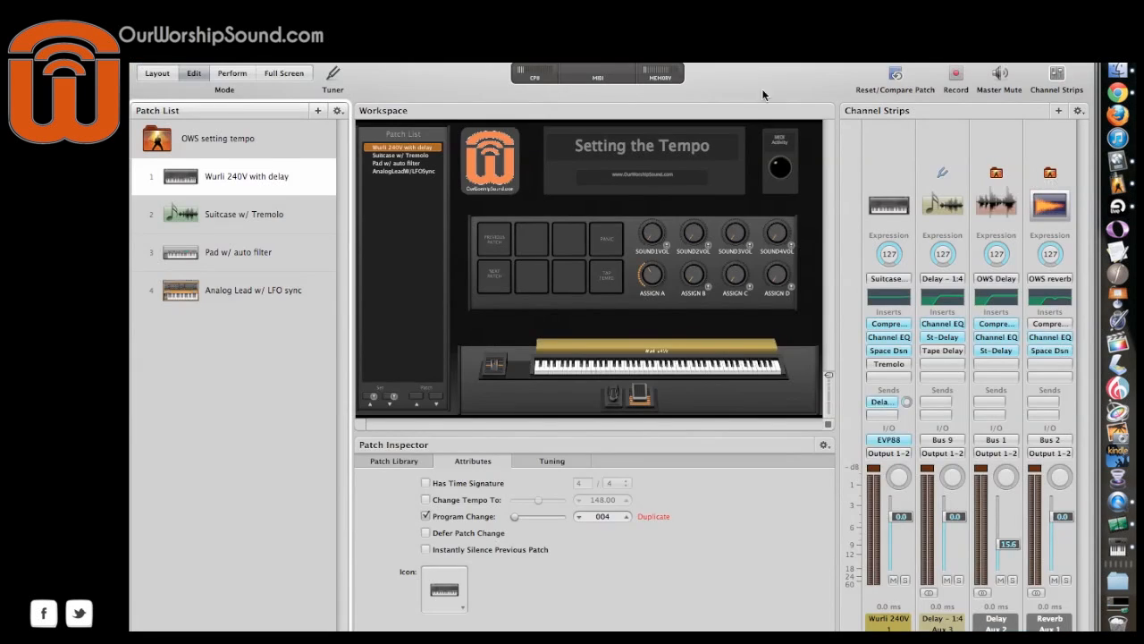